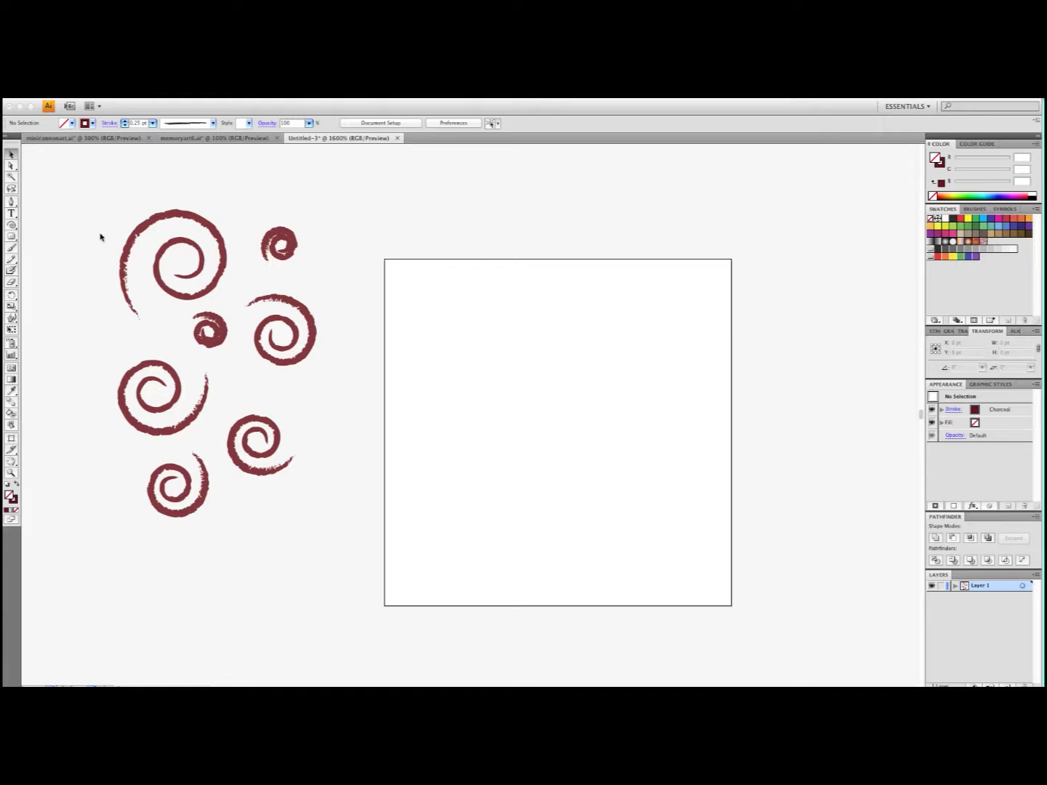
# Examine the new-document settings for artboard size, color mode and raster effects without creating a document.
pyautogui.click(87, 99)
pyautogui.click(74, 205)
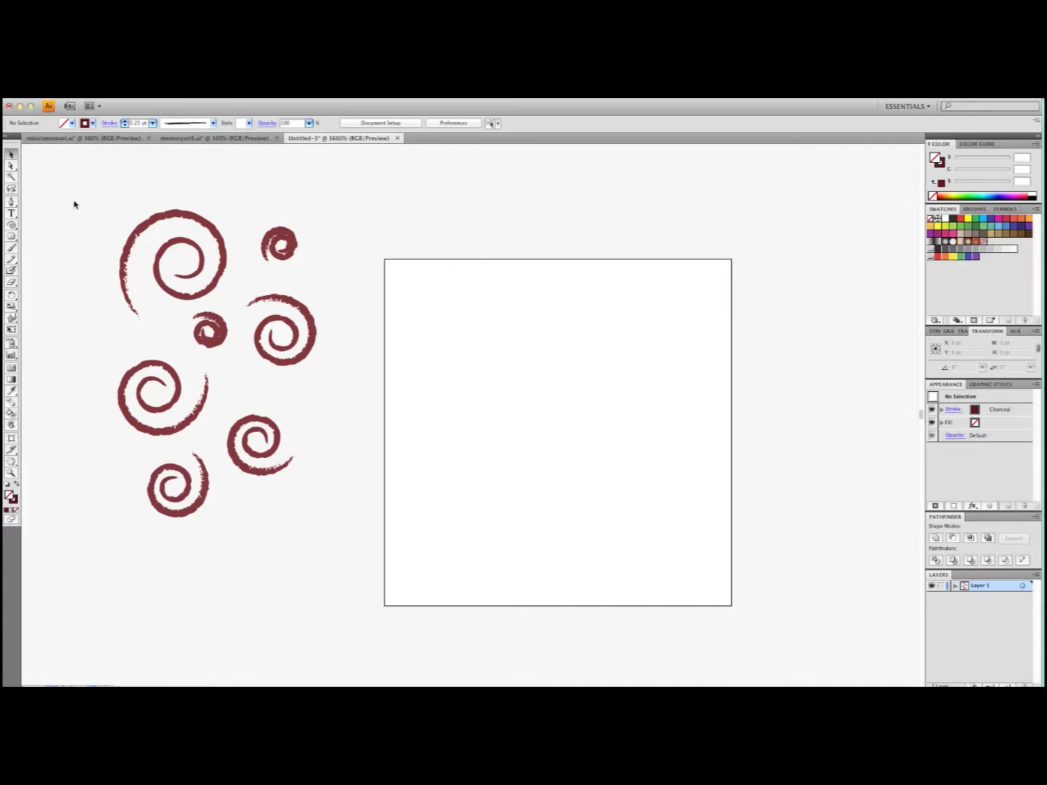
pyautogui.click(86, 94)
pyautogui.click(109, 103)
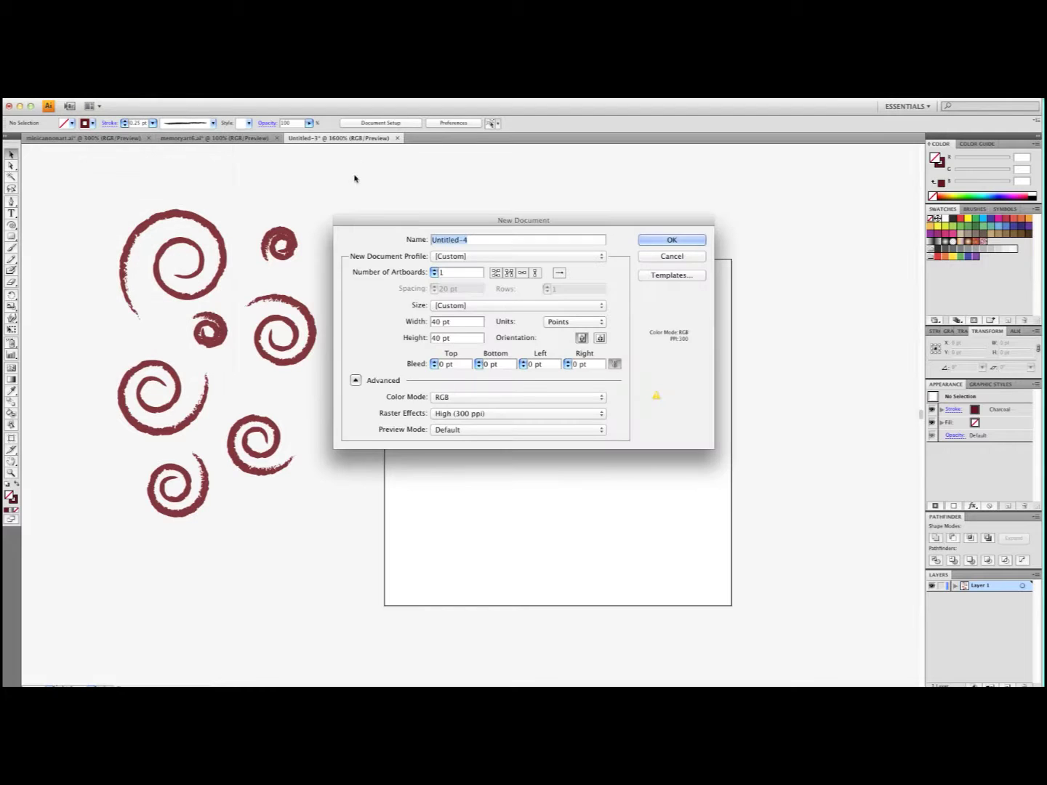
pyautogui.click(654, 257)
# View the artboard and spirals at 100% actual size, and return to the 1600% close-up.
pyautogui.press('super+minus')
pyautogui.press('super+minus')
pyautogui.press('super+minus')
pyautogui.press('super+minus')
pyautogui.press('super+minus')
pyautogui.press('super+minus')
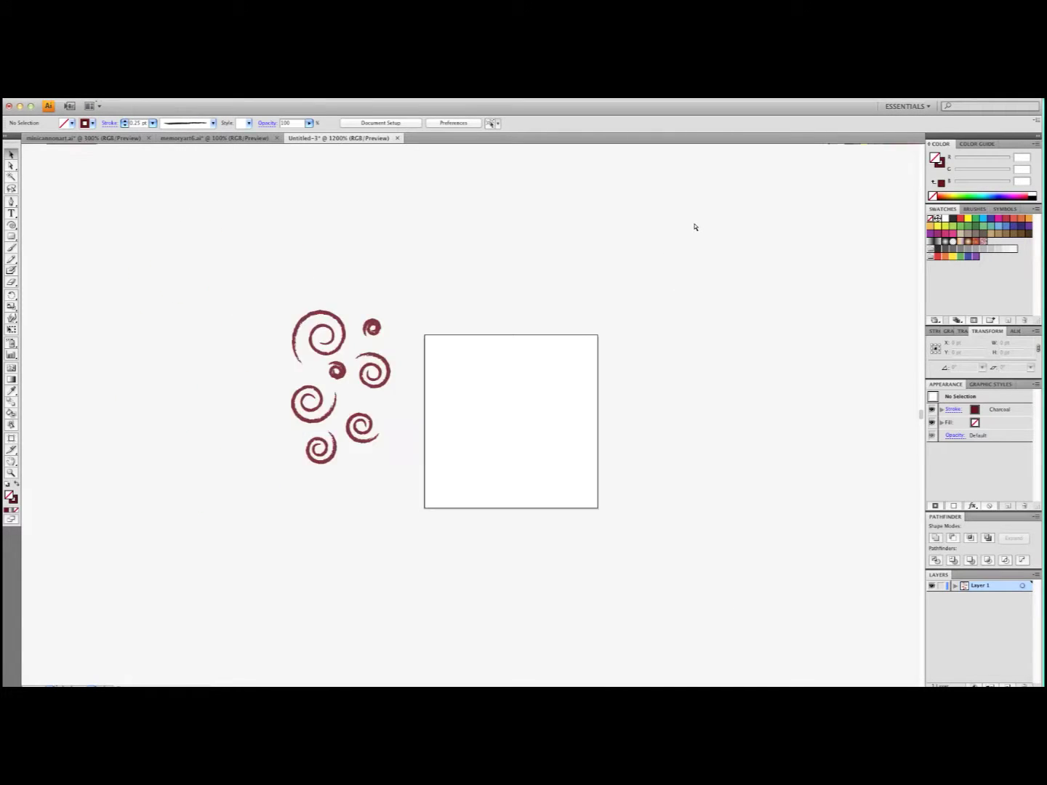
pyautogui.press('super+minus')
pyautogui.press('super+minus')
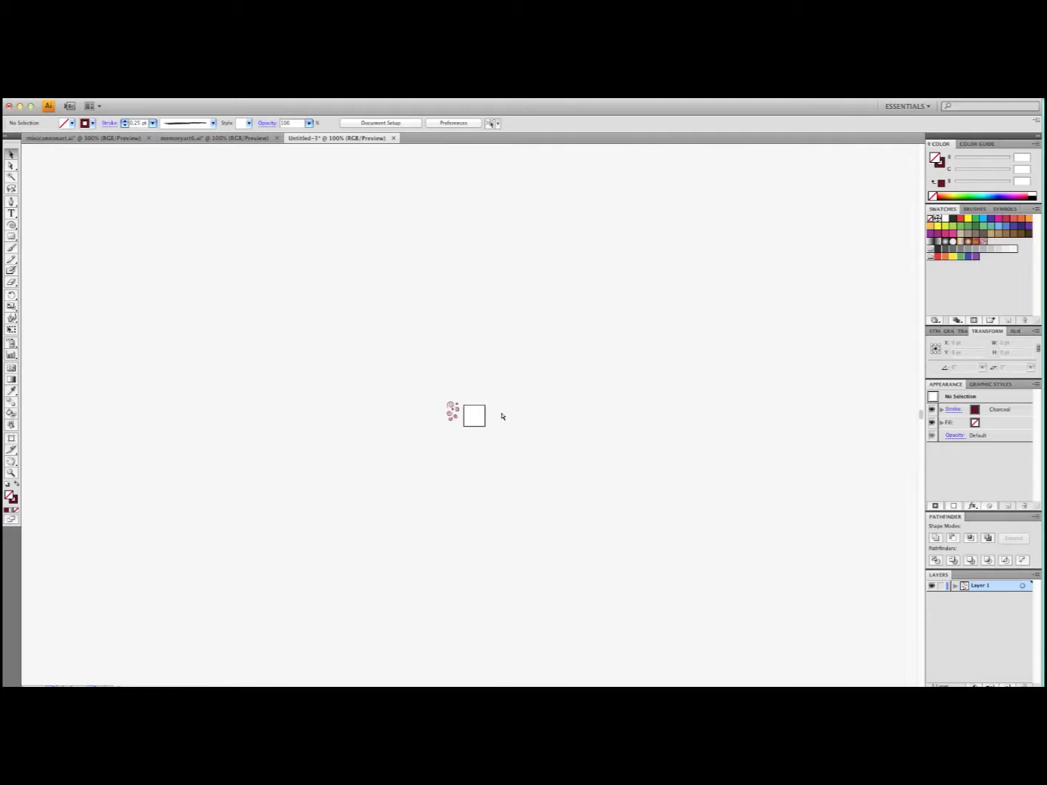
pyautogui.press('super+equal')
pyautogui.press('super+equal')
pyautogui.press('super+equal')
pyautogui.press('super+equal')
pyautogui.press('super+equal')
pyautogui.press('super+equal')
pyautogui.press('super+equal')
pyautogui.press('super+equal')
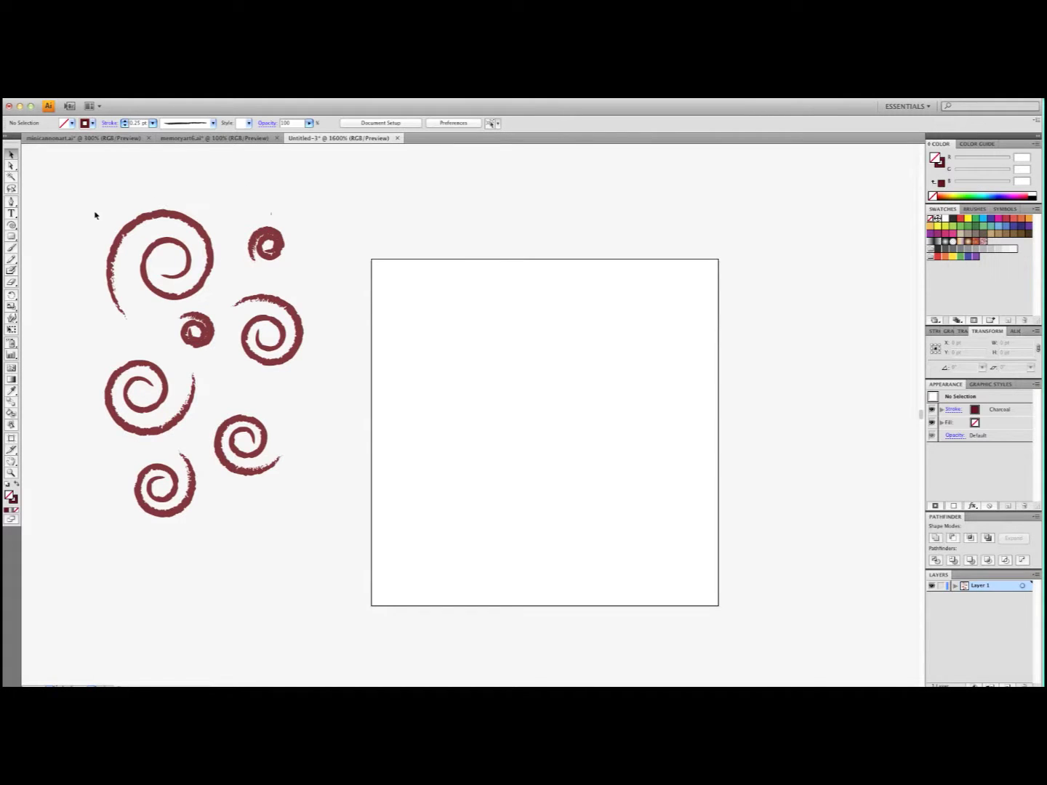
# Shift all seven spirals together slightly down and farther away from the artboard's left edge.
pyautogui.moveTo(95, 215); pyautogui.dragTo(211, 501)
pyautogui.click(298, 437)
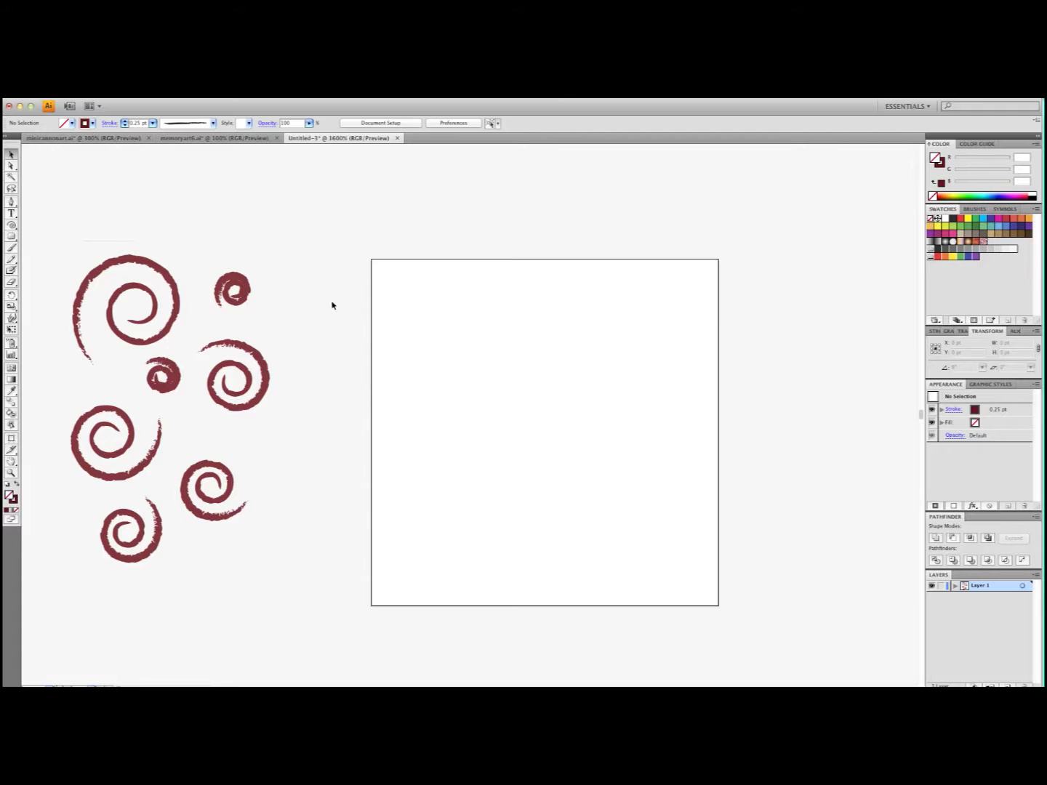
# Create a 40 by 40 pt rectangle starting at the artboard's upper-left corner so that it covers the artboard.
pyautogui.click(11, 239)
pyautogui.moveTo(13, 239); pyautogui.dragTo(48, 244)
pyautogui.click(372, 259)
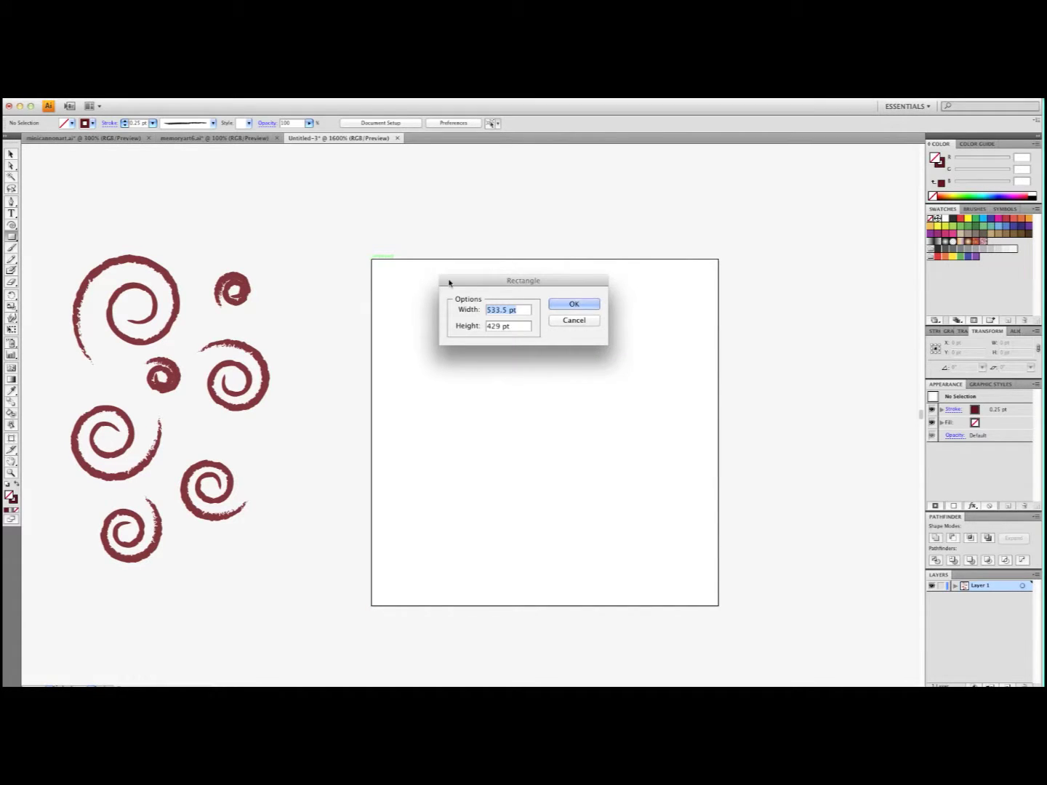
pyautogui.write('40')
pyautogui.press('Tab')
pyautogui.write('40')
pyautogui.press('Tab')
pyautogui.click(574, 304)
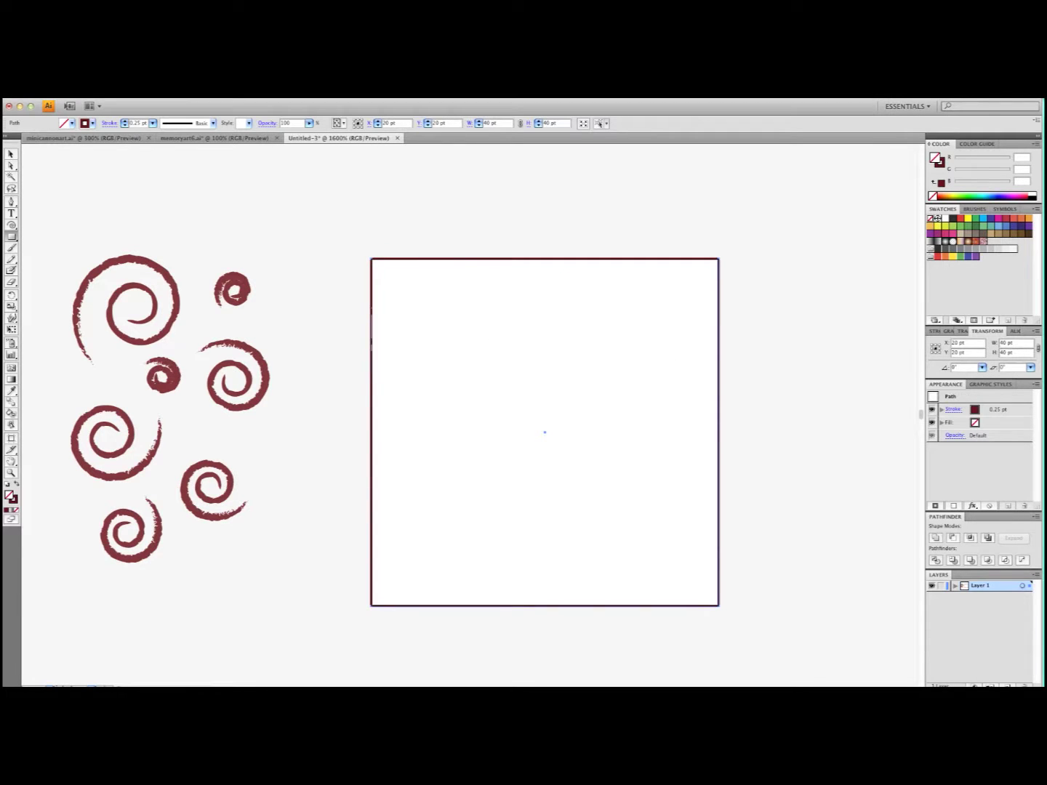
# Give the square a red swatch fill with no stroke, and deselect it.
pyautogui.click(17, 485)
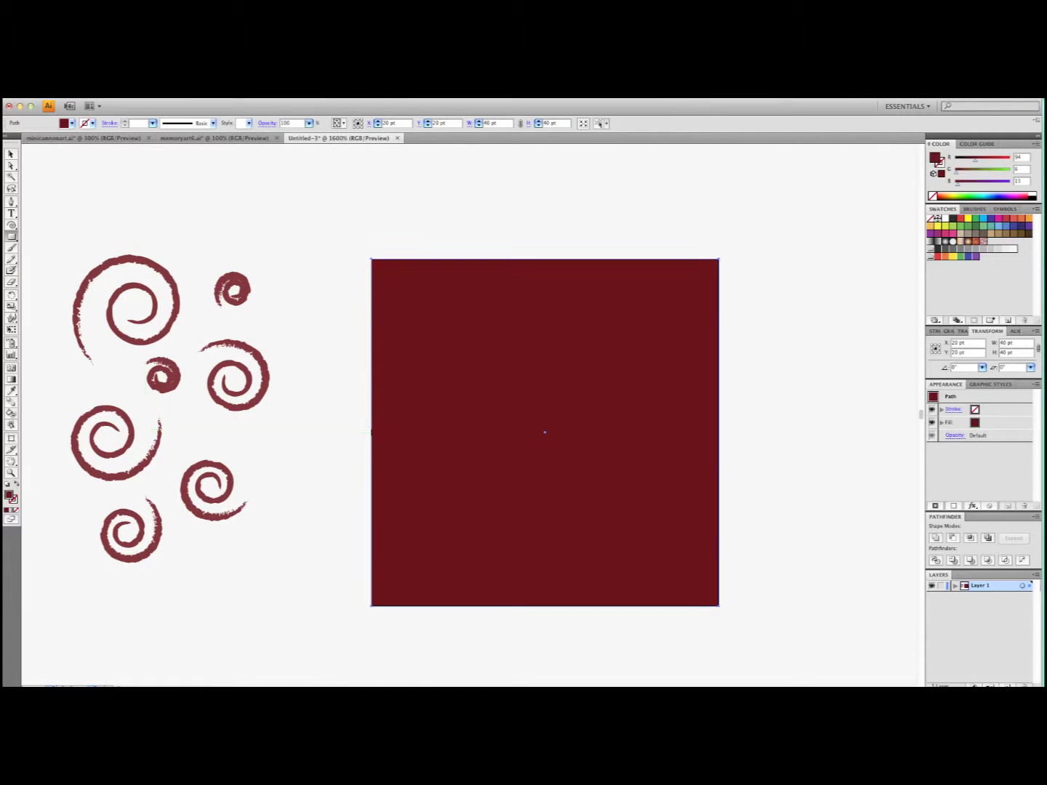
pyautogui.click(960, 219)
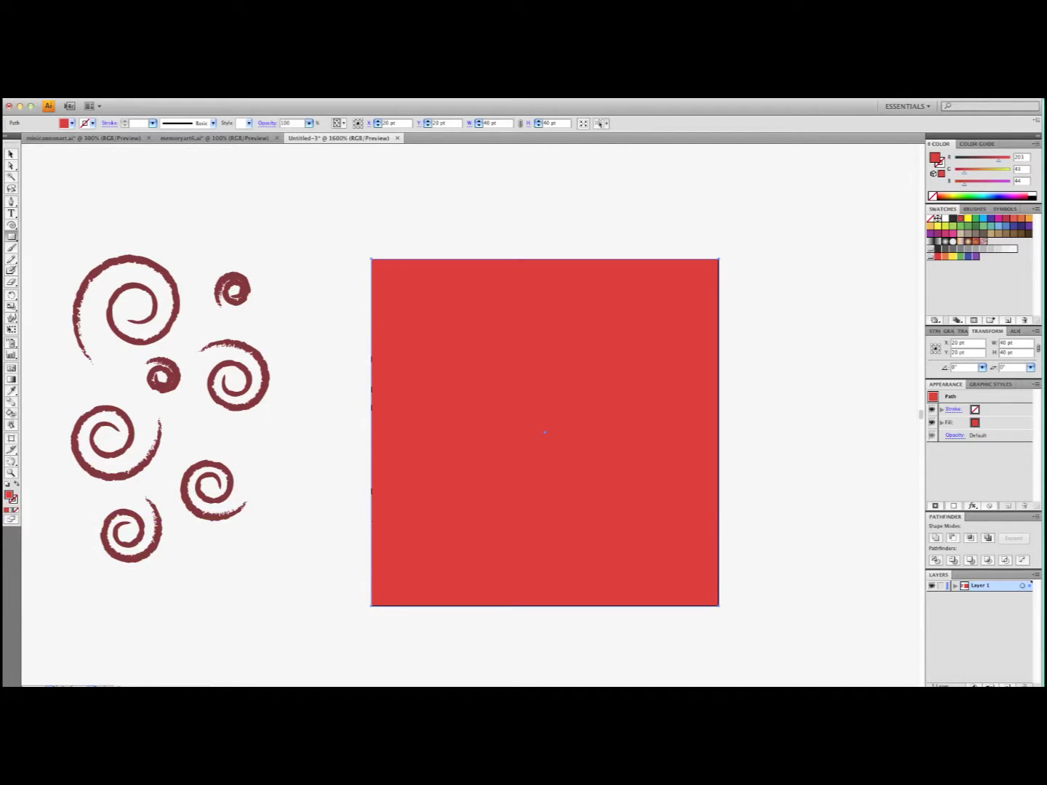
pyautogui.click(11, 154)
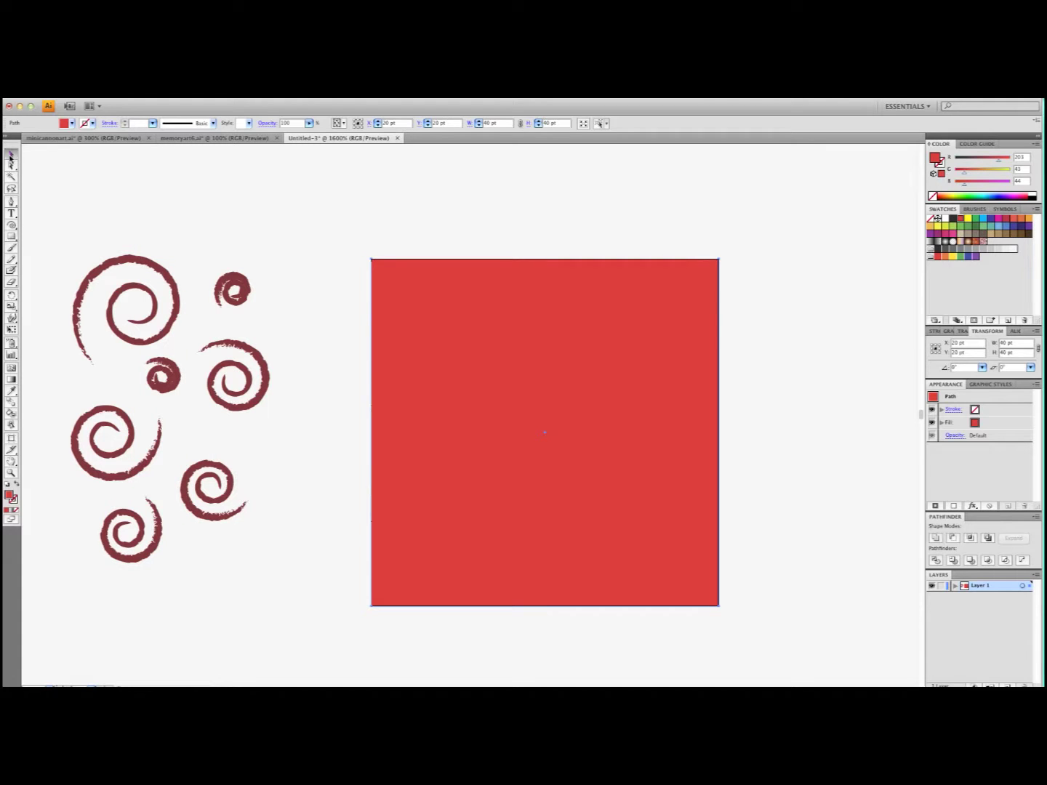
pyautogui.click(153, 185)
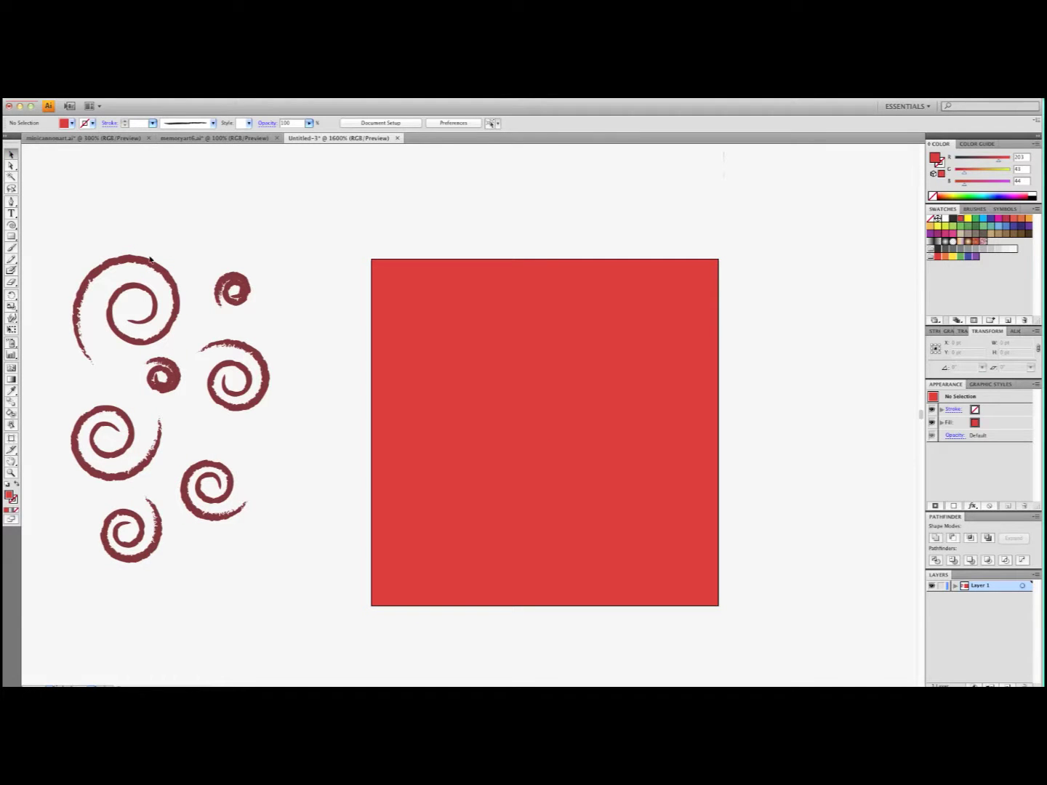
# Move the largest spiral across the square's left edge and bring all the spirals to the front.
pyautogui.moveTo(153, 267); pyautogui.dragTo(400, 284)
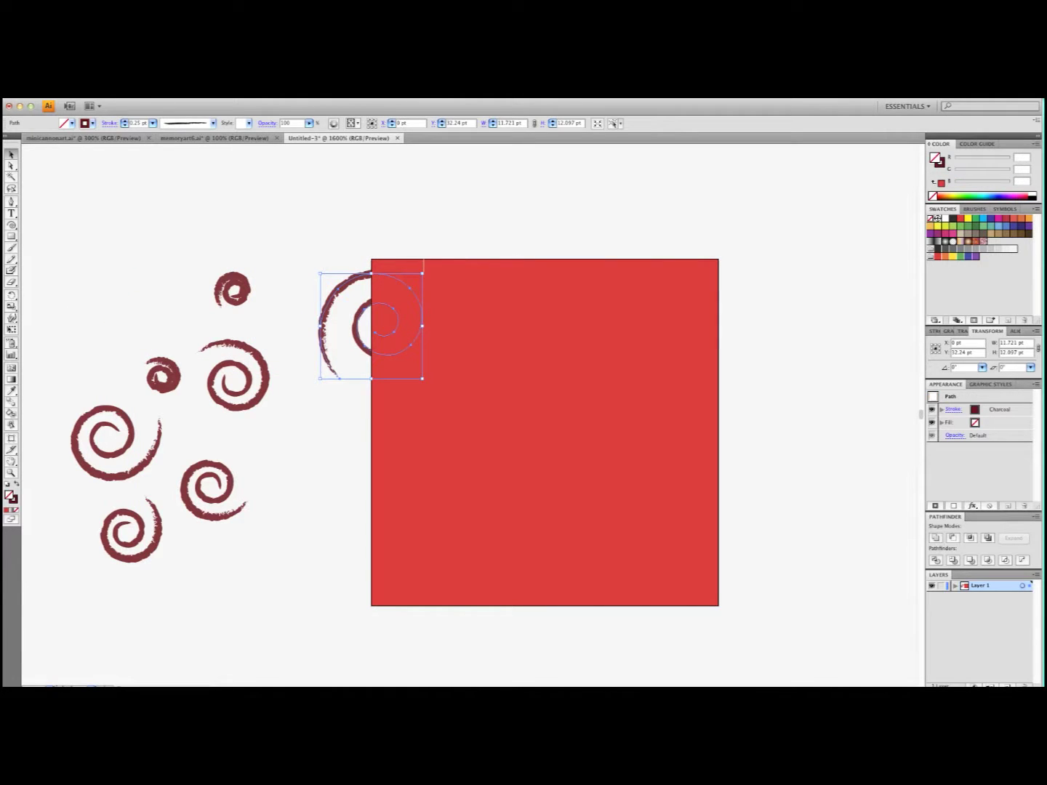
pyautogui.moveTo(85, 234); pyautogui.dragTo(351, 533)
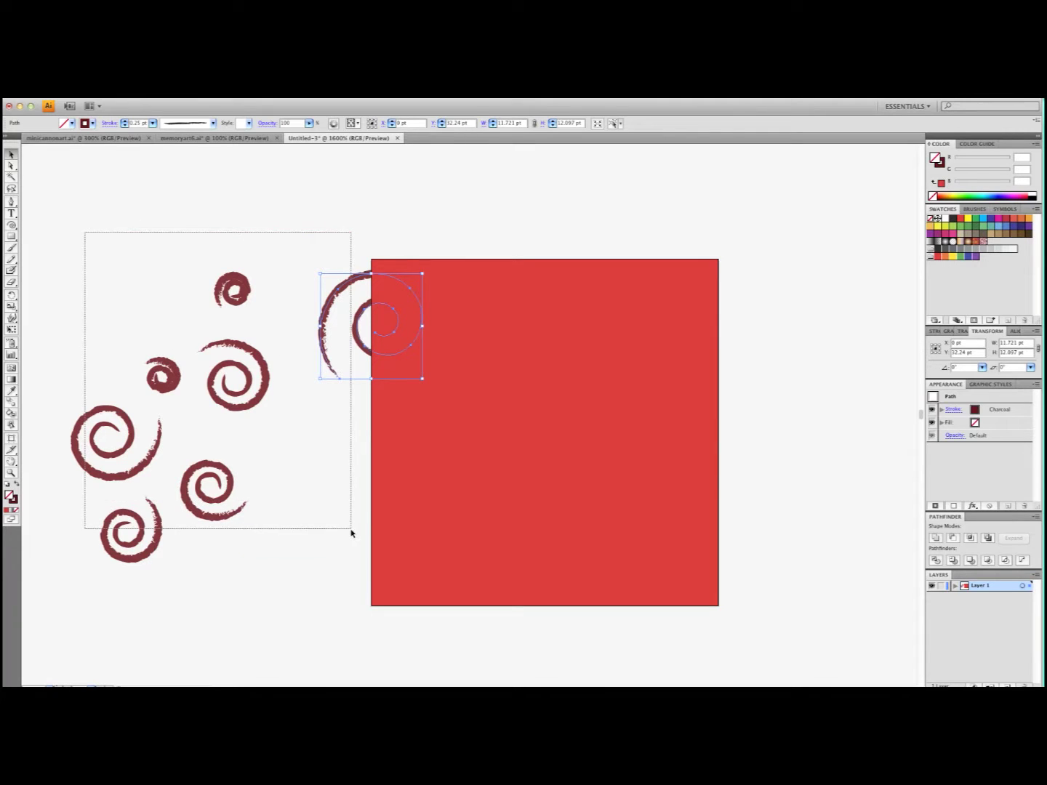
pyautogui.click(143, 100)
pyautogui.moveTo(211, 112)
pyautogui.click(295, 113)
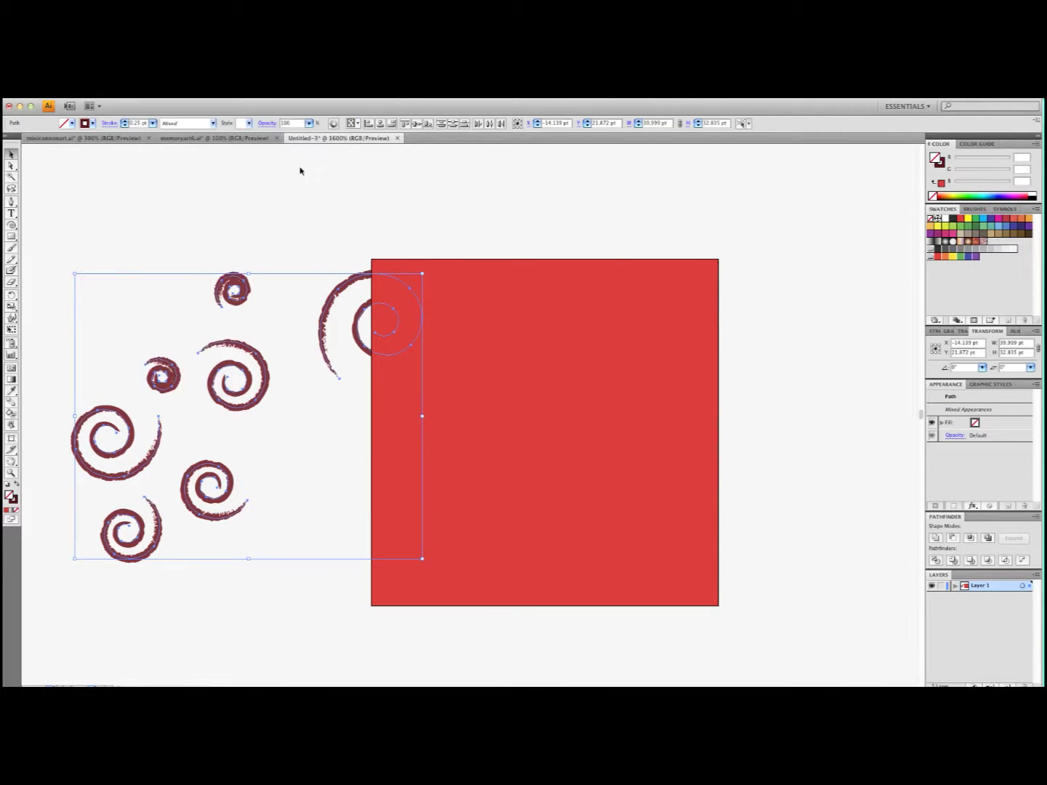
pyautogui.click(402, 214)
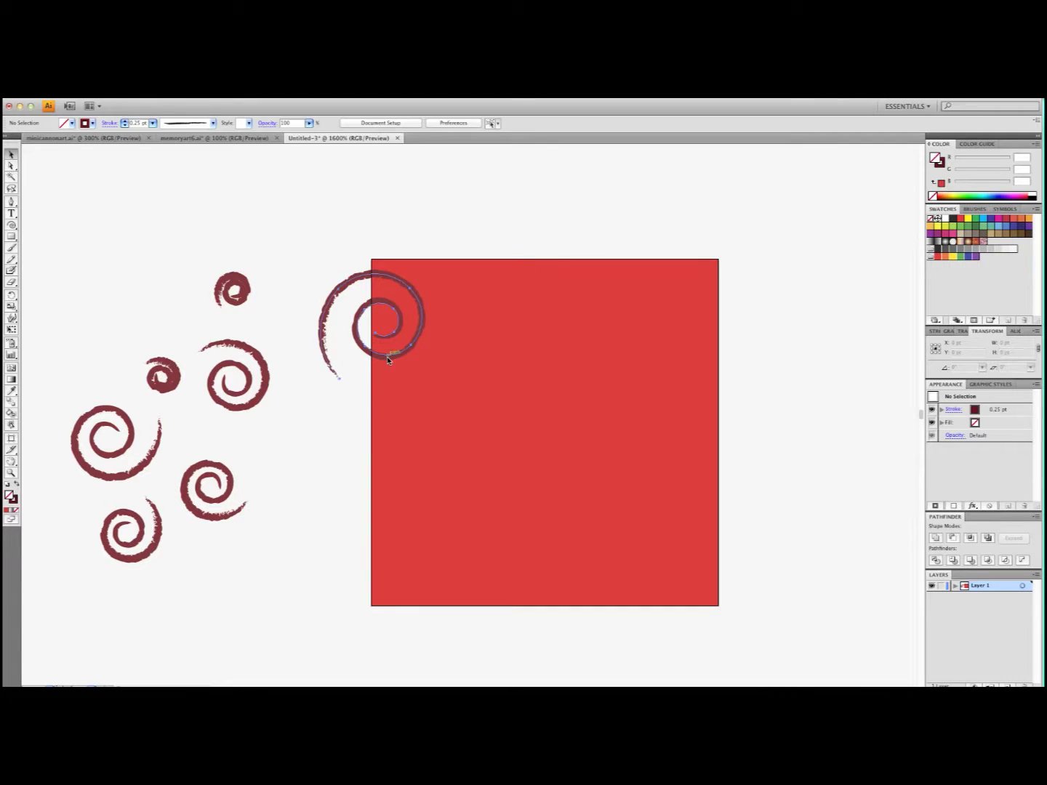
# Line the square's left edge with the large spiral and copies of three smaller ones, and put a large copy back among the originals.
pyautogui.moveTo(389, 359); pyautogui.dragTo(388, 383)
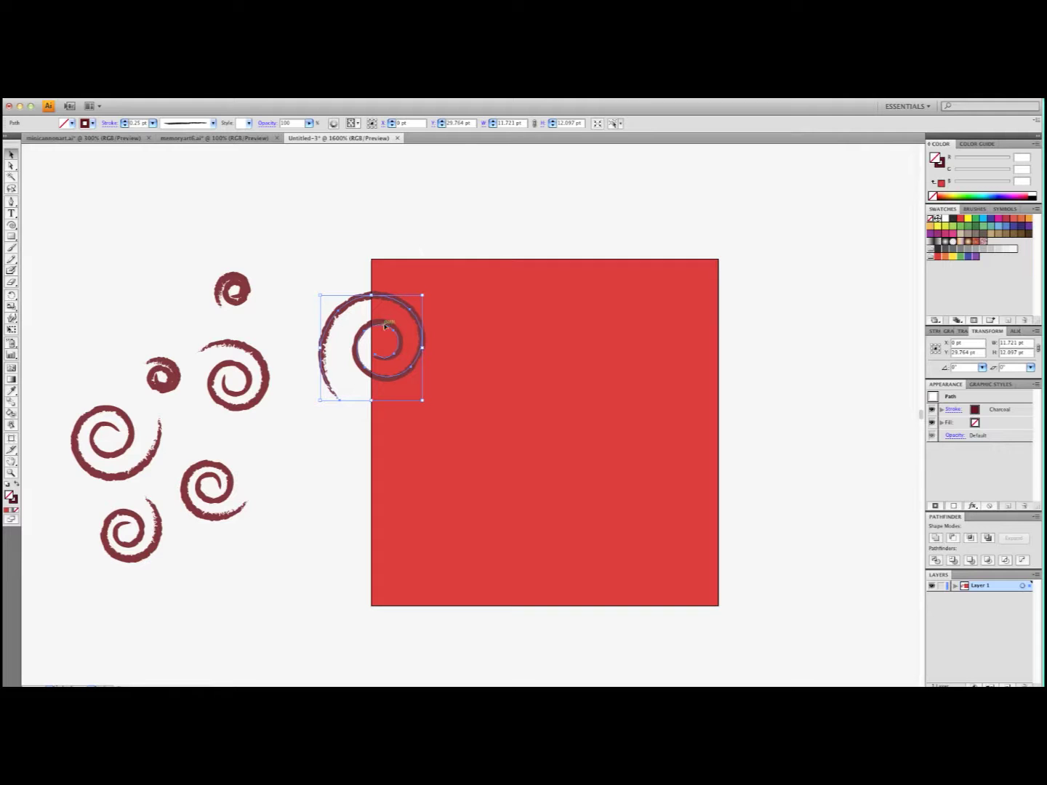
pyautogui.click(285, 317)
pyautogui.moveTo(255, 351); pyautogui.dragTo(114, 311)
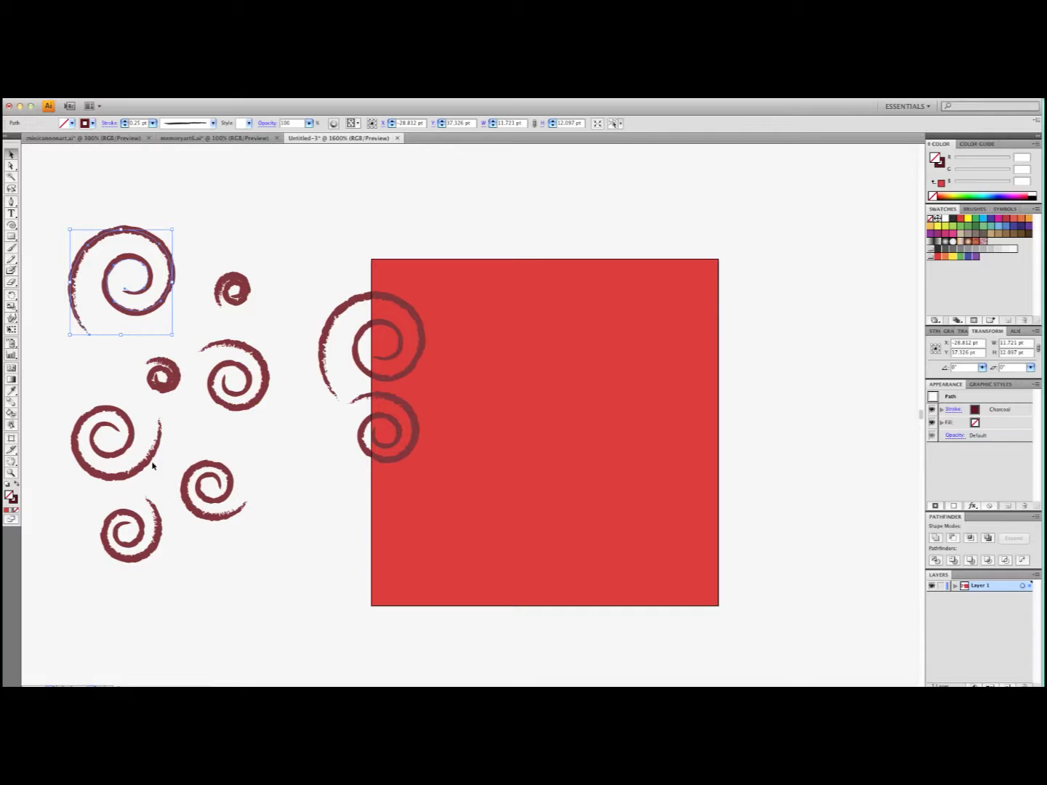
pyautogui.moveTo(153, 465); pyautogui.dragTo(378, 528)
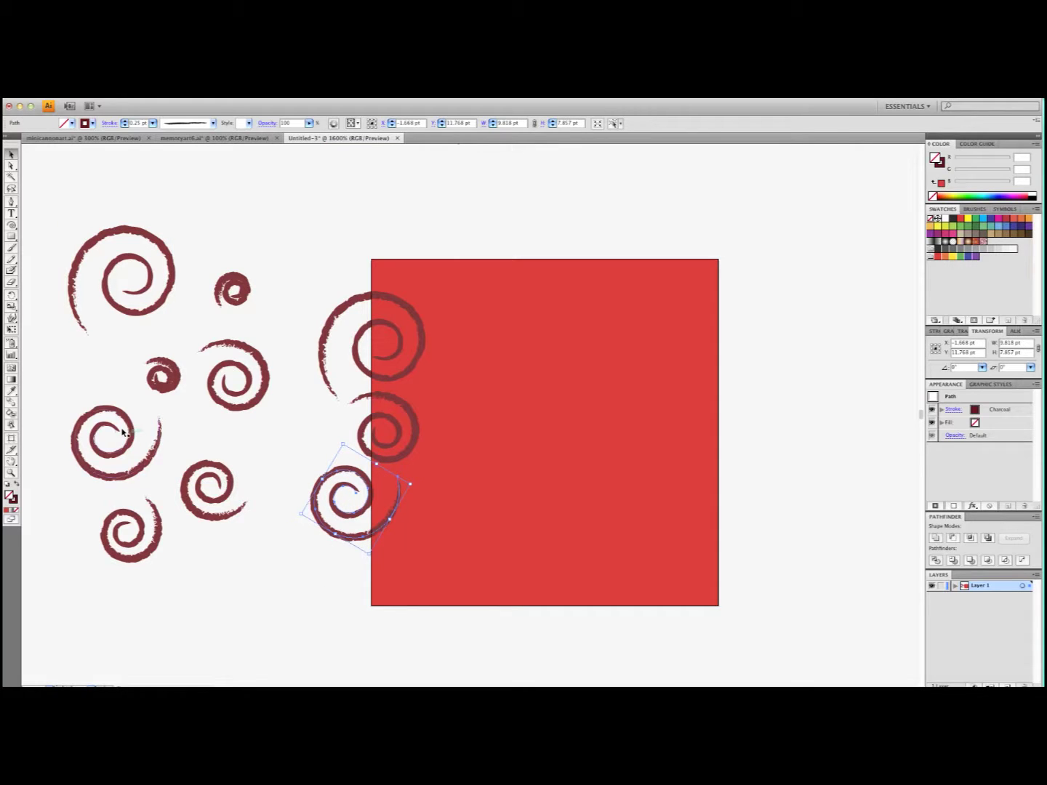
pyautogui.moveTo(163, 376); pyautogui.dragTo(376, 572)
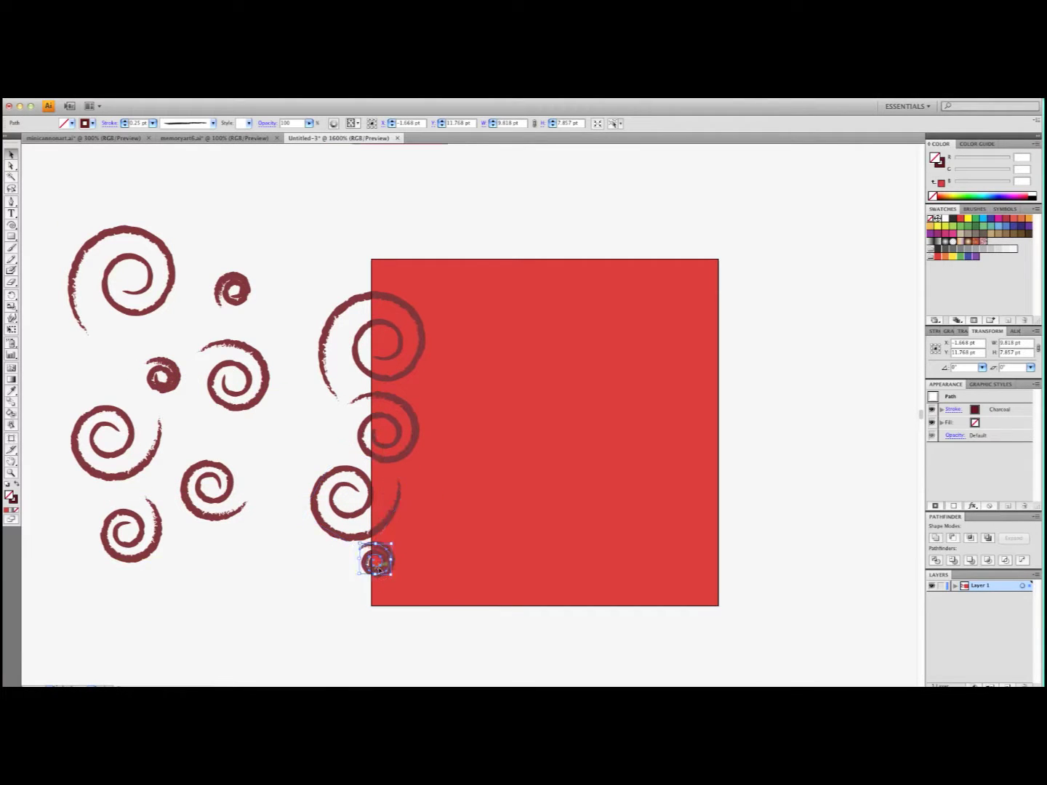
pyautogui.click(294, 603)
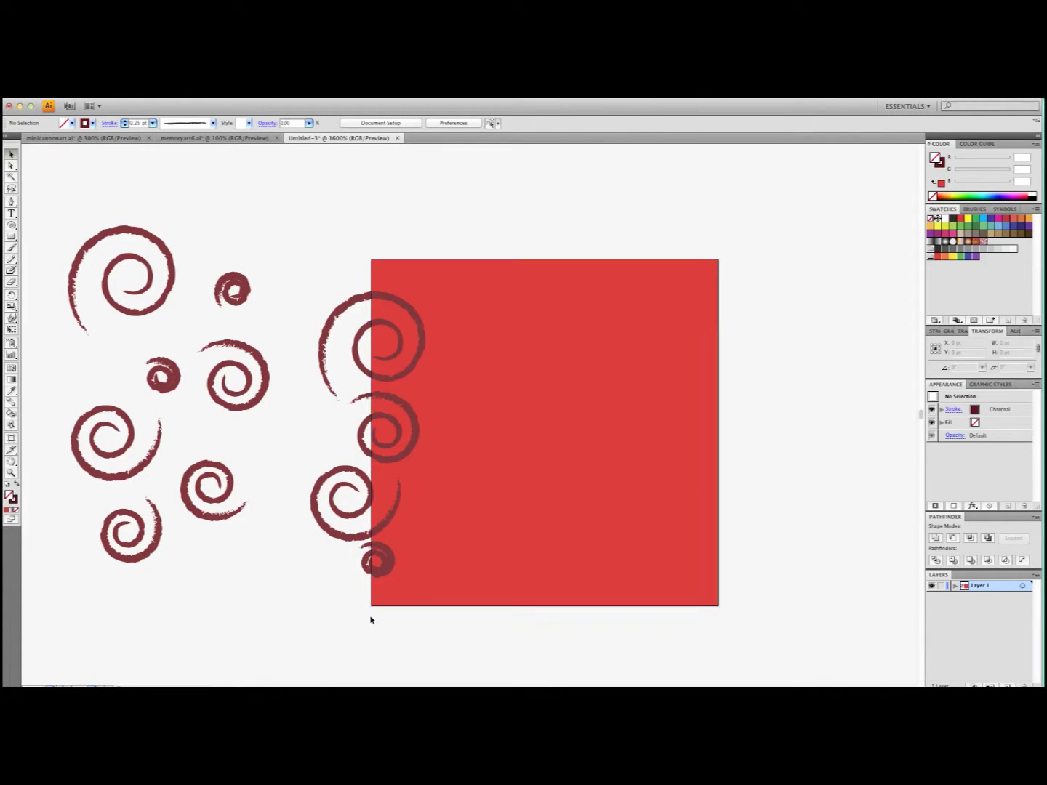
# Copy the four left-edge spirals onto the square's right edge by offsetting their X position by +40 pt.
pyautogui.moveTo(311, 280); pyautogui.dragTo(378, 588)
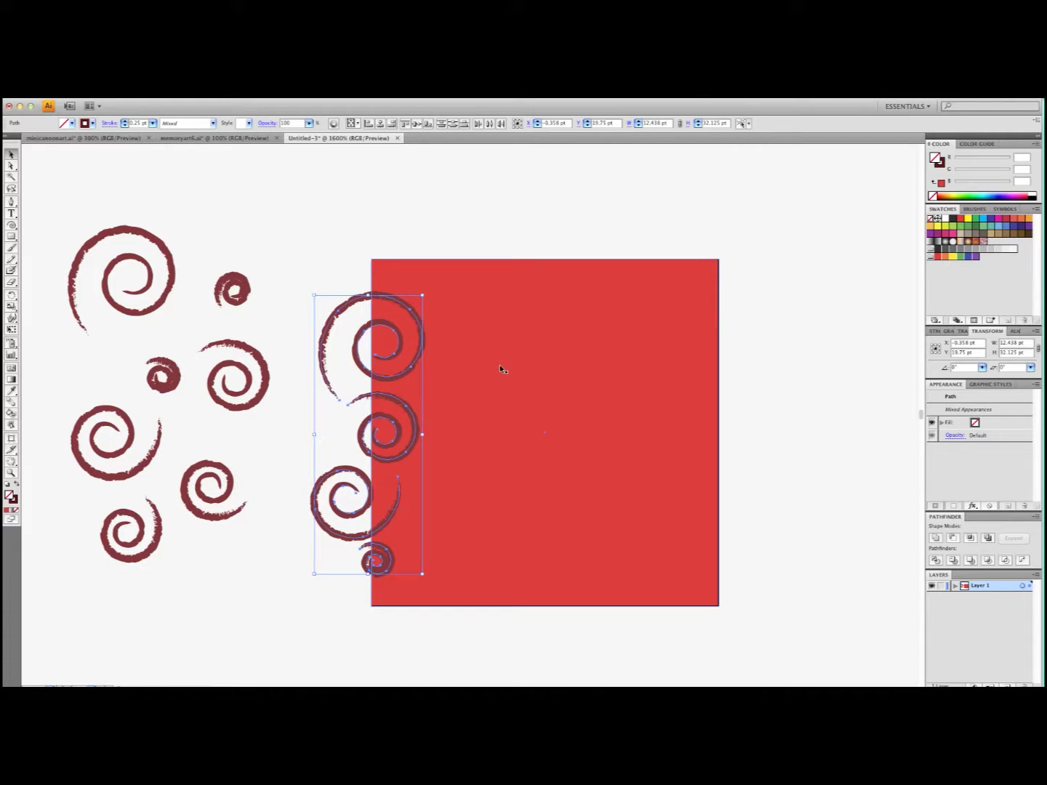
pyautogui.press('super+shift+b')
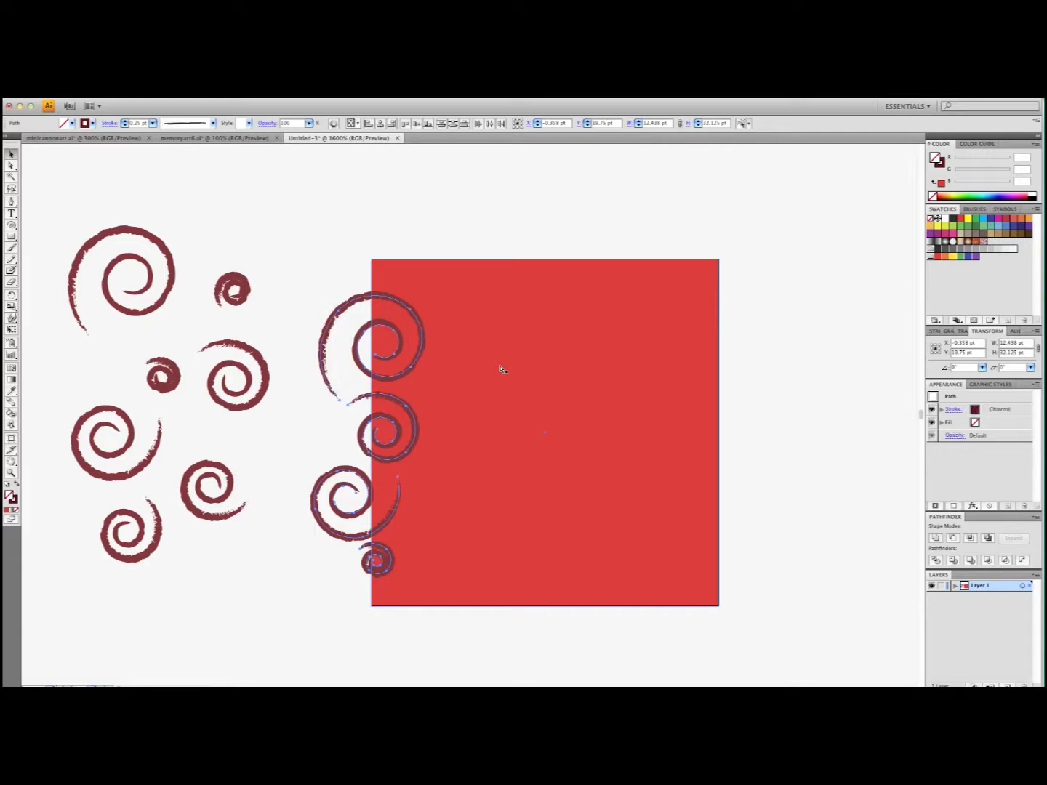
pyautogui.press('super+shift+b')
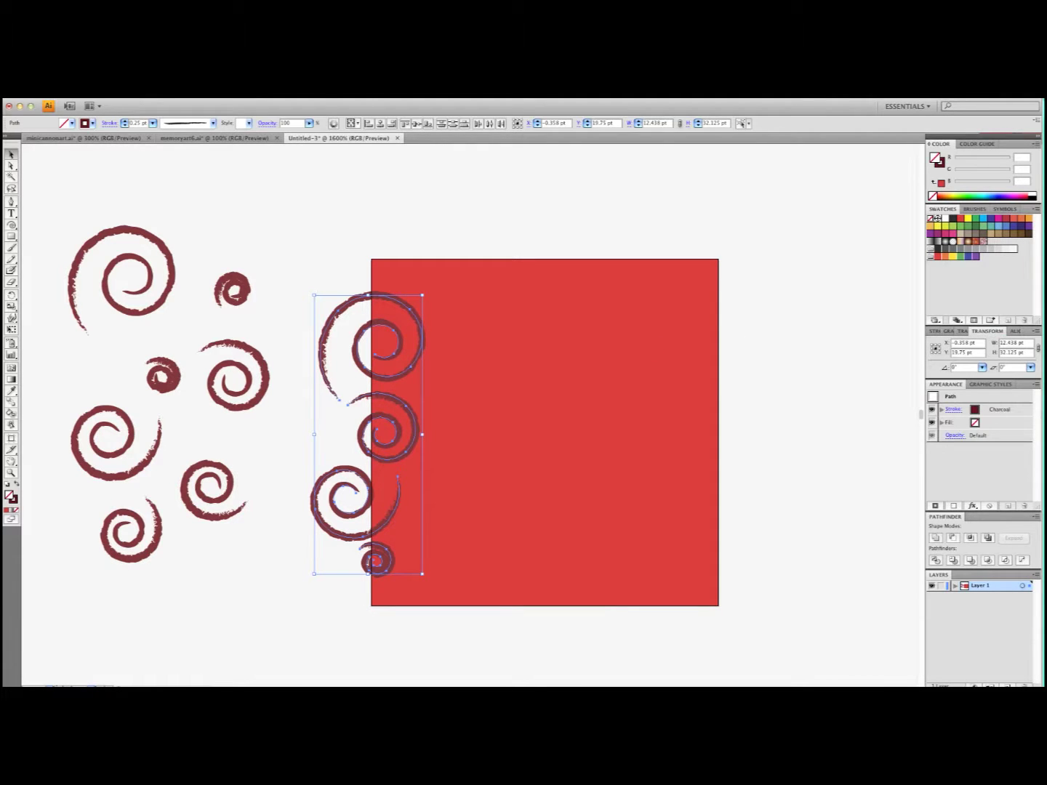
pyautogui.click(304, 98)
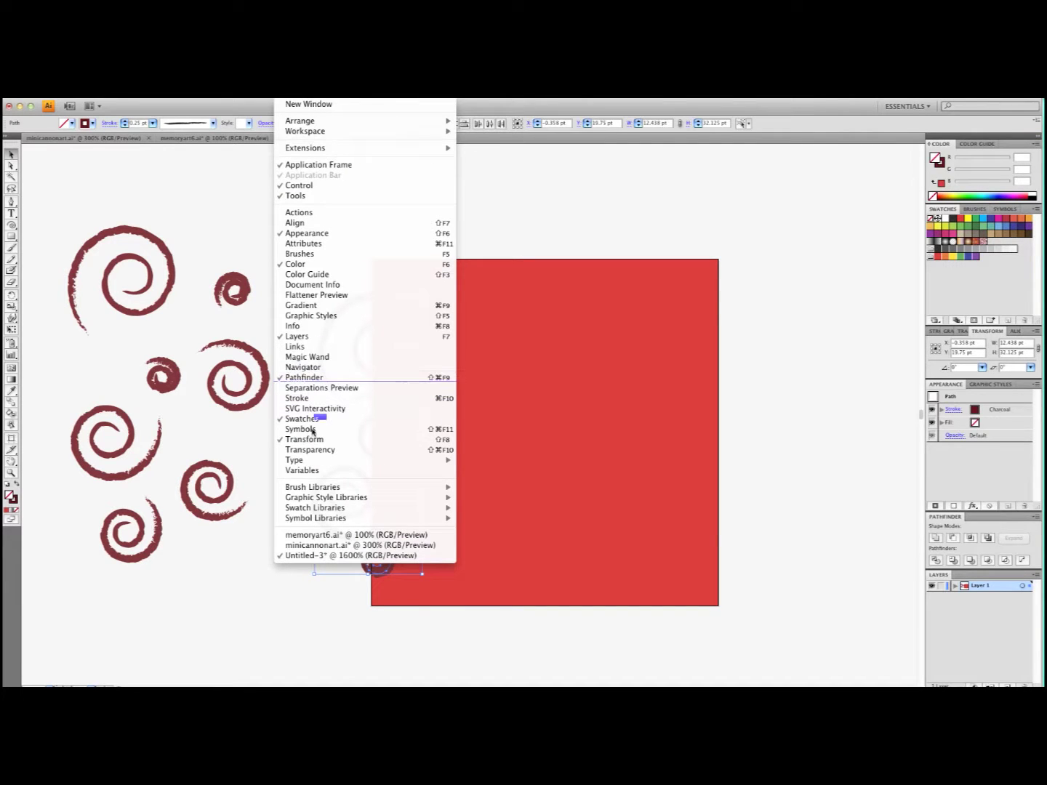
pyautogui.click(306, 377)
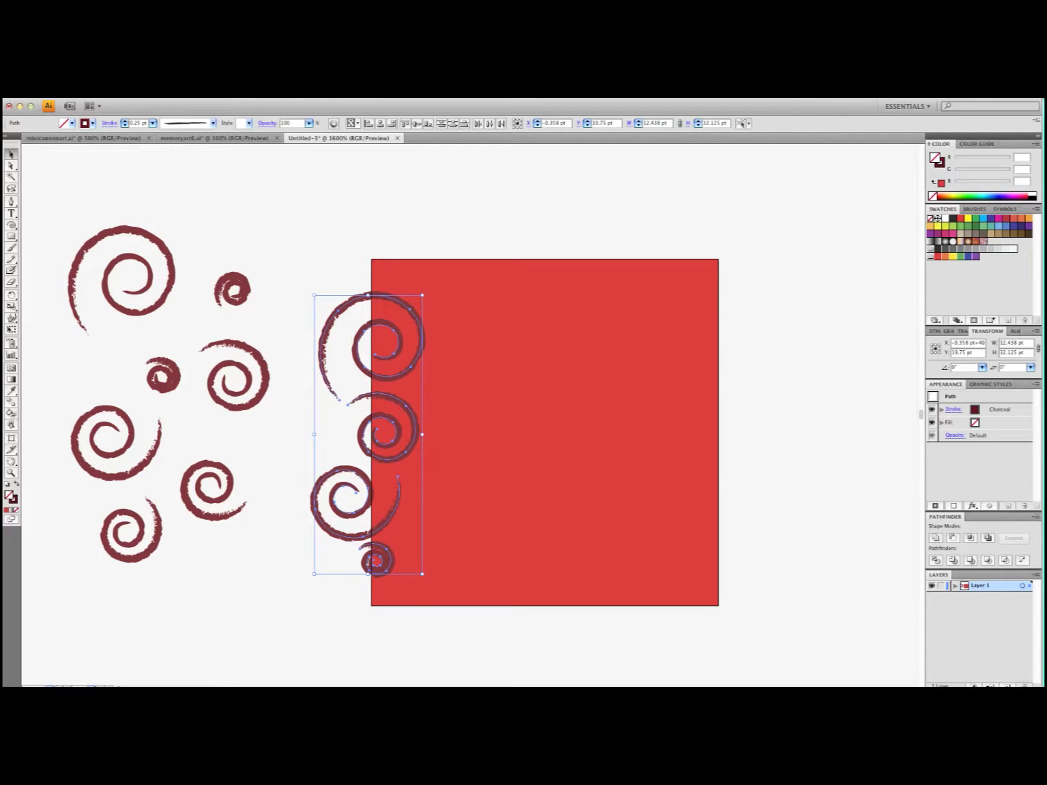
pyautogui.hotkey('alt', 'Return')
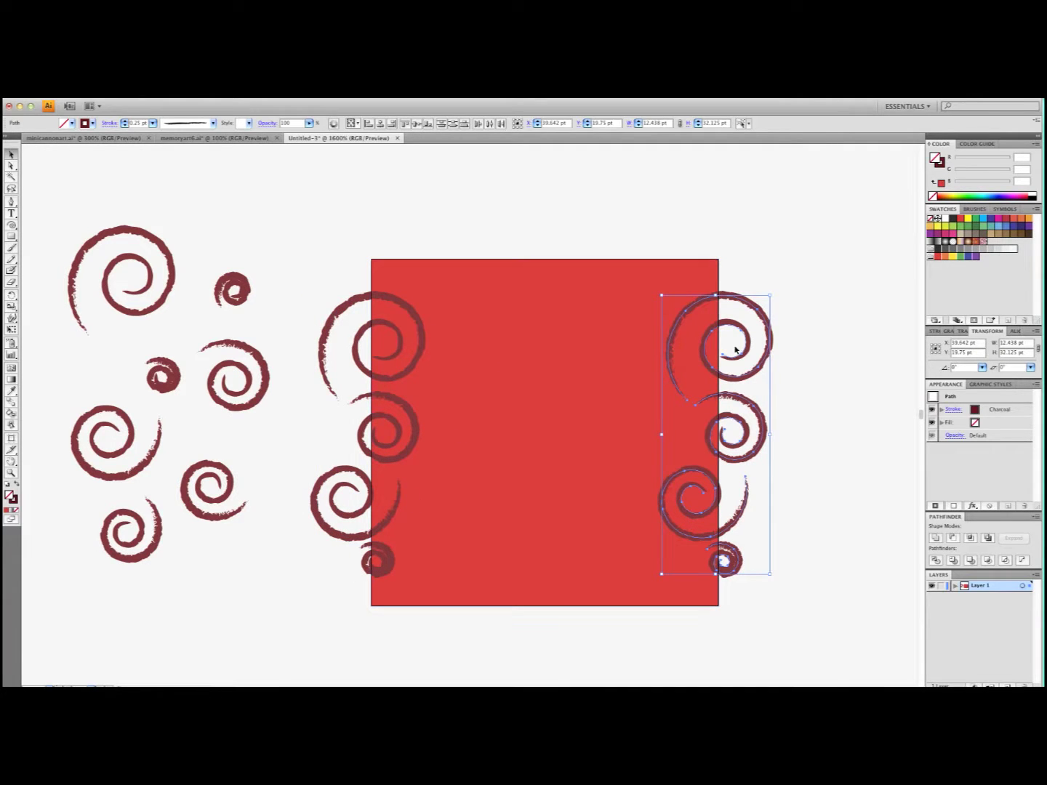
pyautogui.click(826, 397)
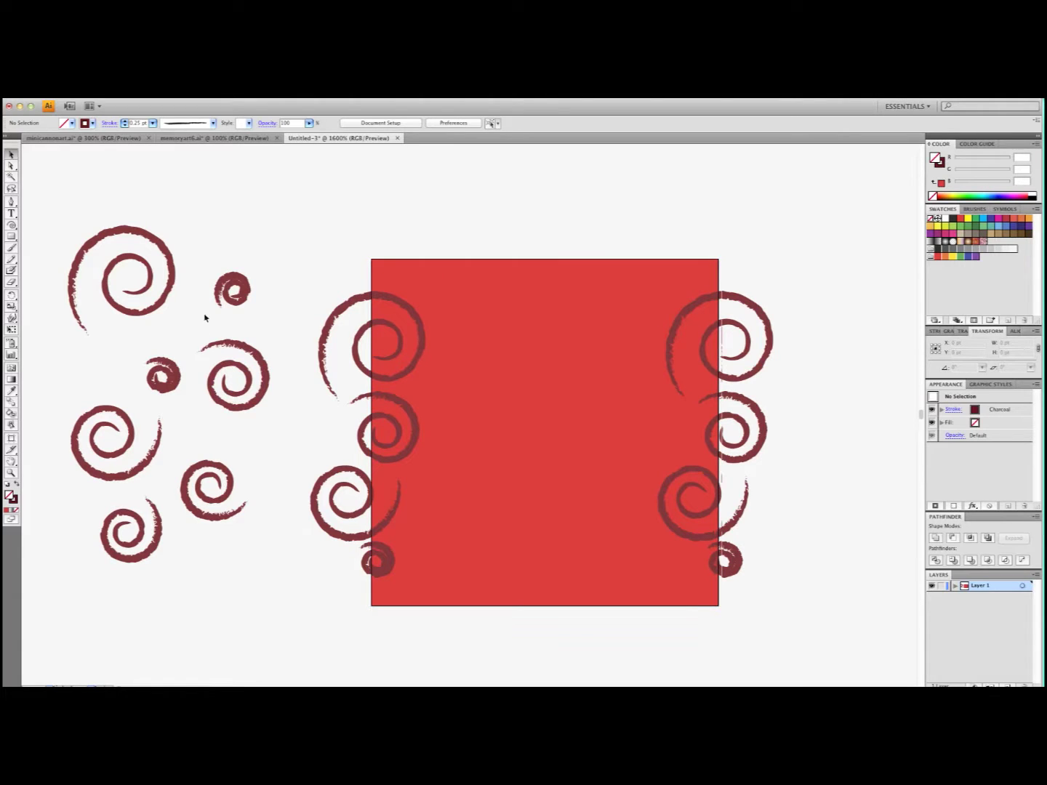
# Place a copy of the small spiral and one of a medium spiral across the square's top edge, near its left and right corners.
pyautogui.moveTo(249, 288); pyautogui.dragTo(405, 267)
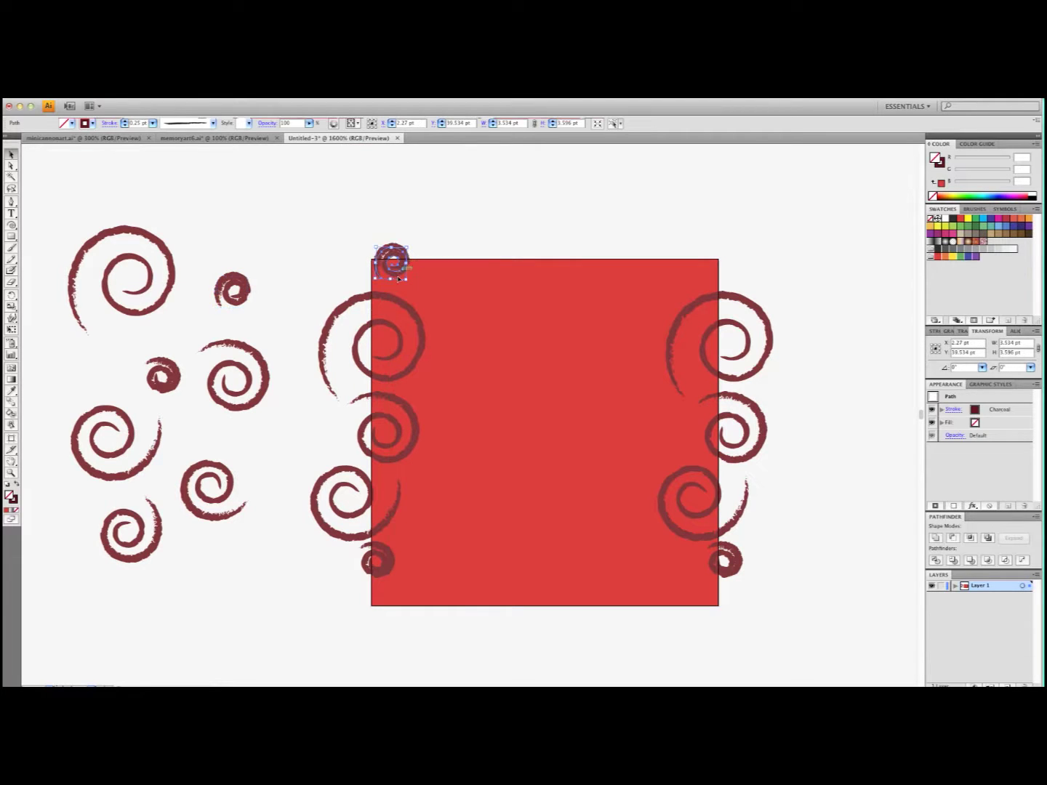
pyautogui.click(357, 276)
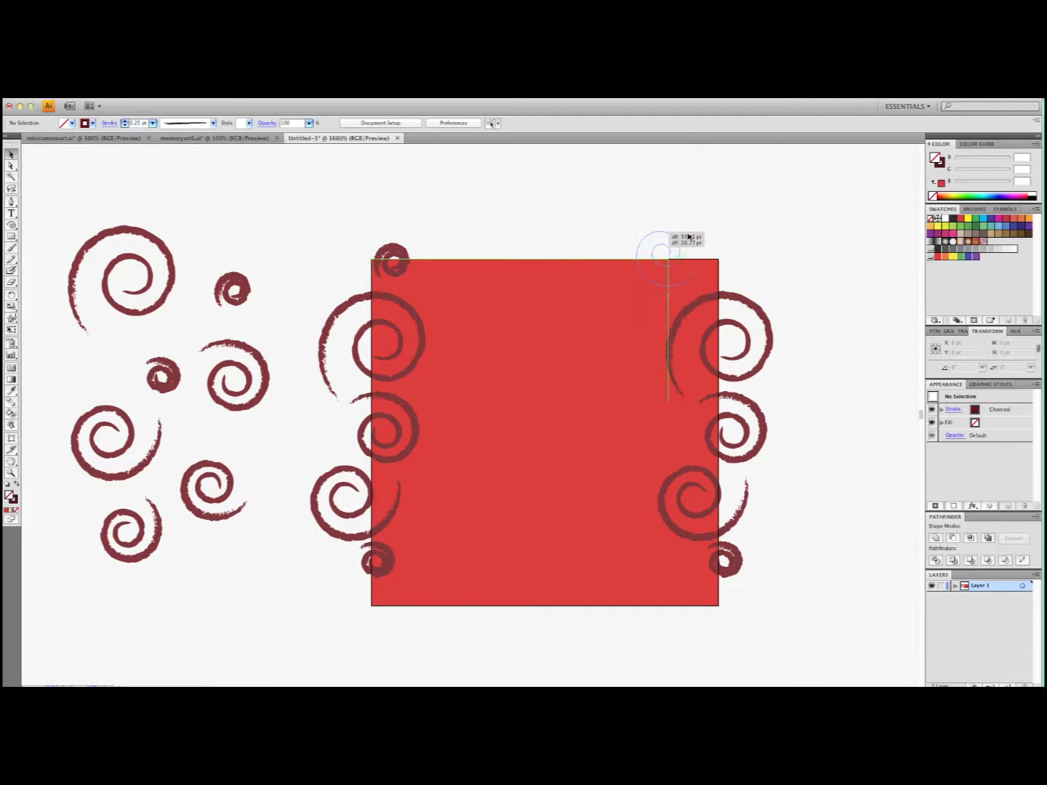
pyautogui.moveTo(679, 237); pyautogui.dragTo(681, 237)
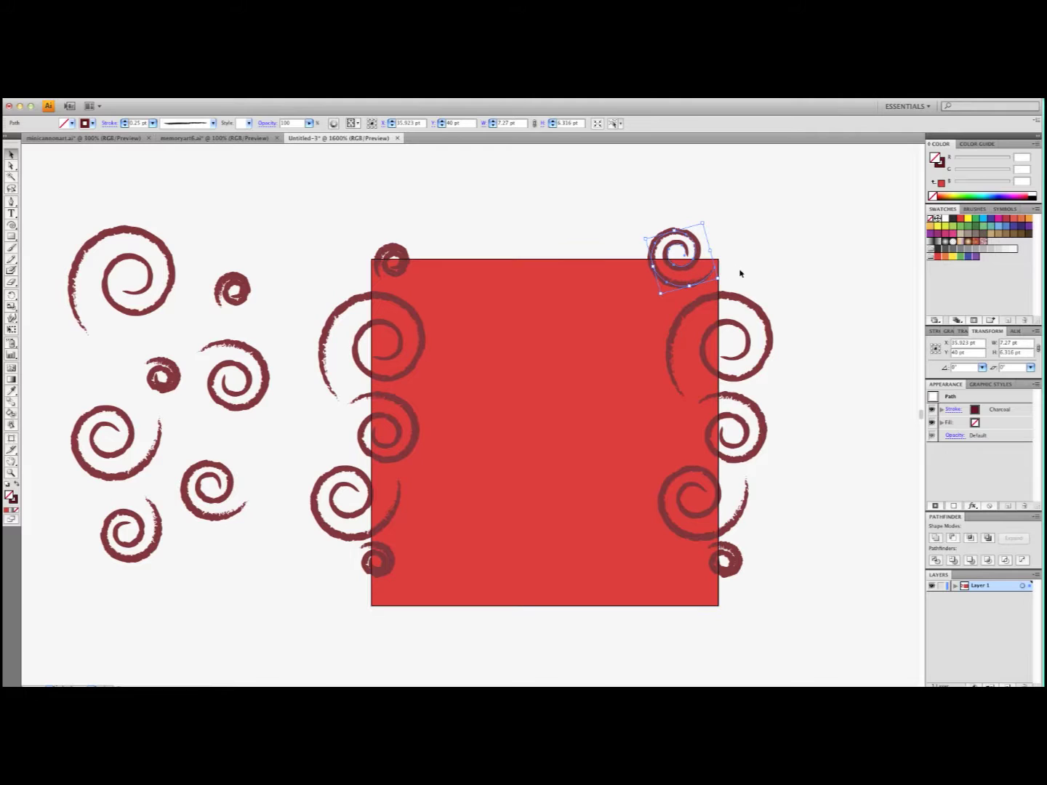
pyautogui.click(455, 240)
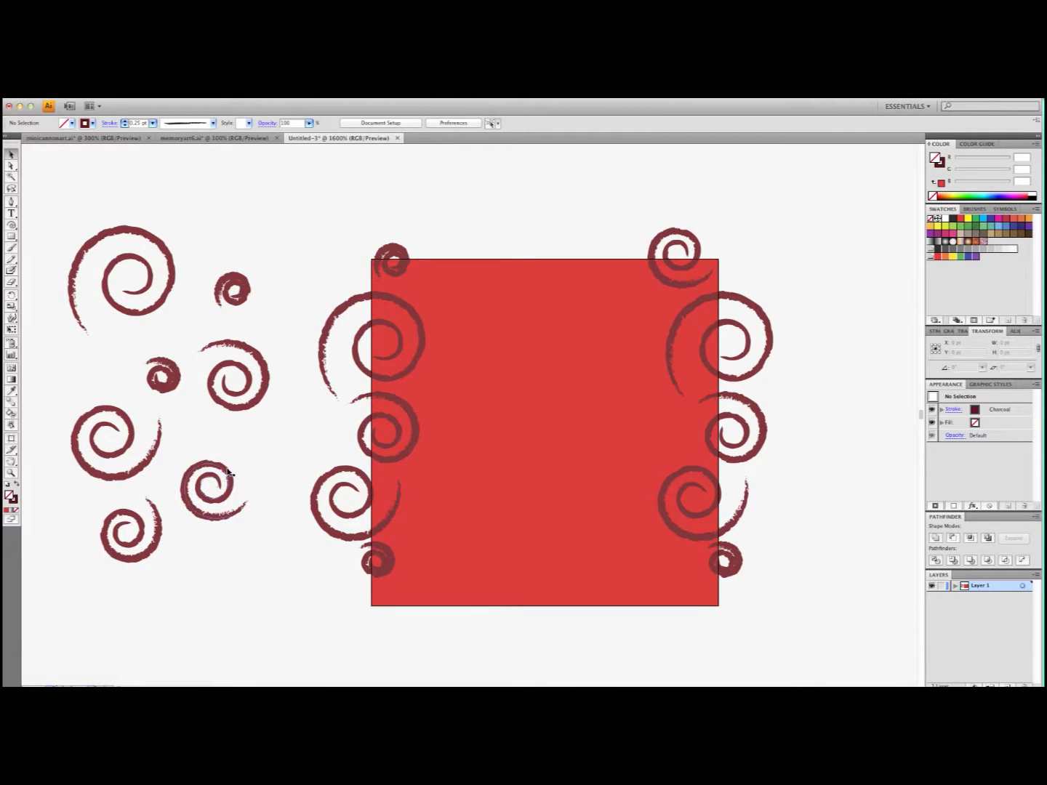
pyautogui.moveTo(226, 472); pyautogui.dragTo(429, 590)
pyautogui.moveTo(429, 589); pyautogui.dragTo(434, 582)
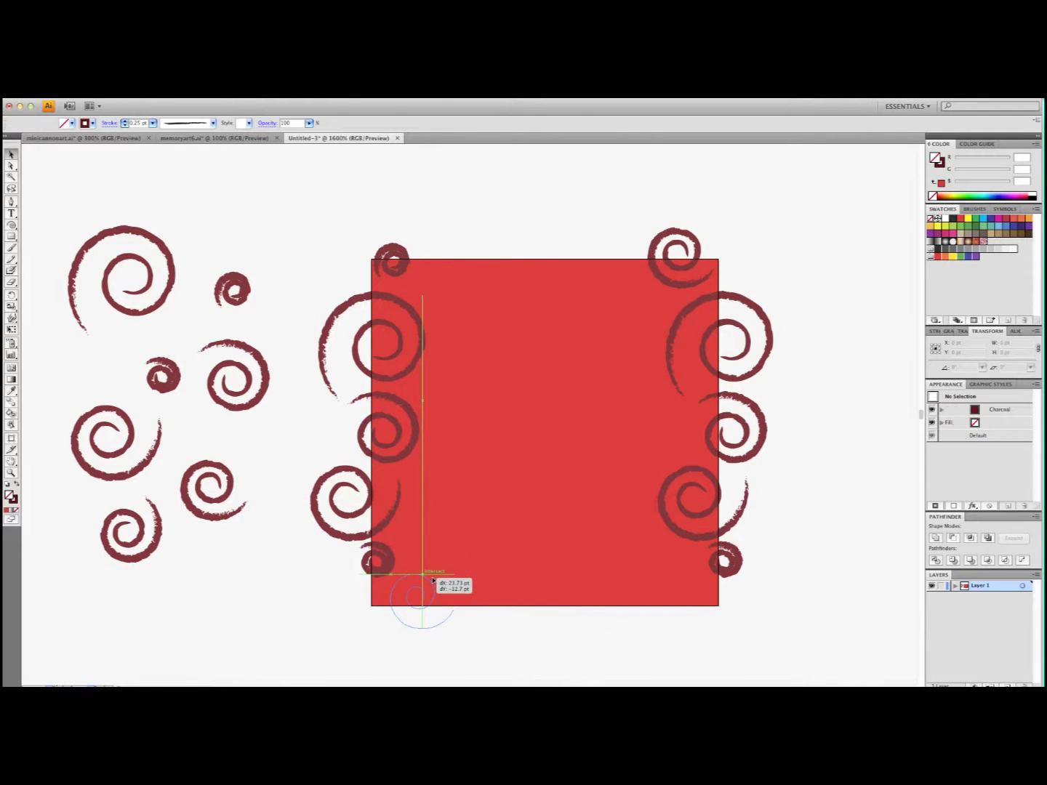
pyautogui.click(358, 620)
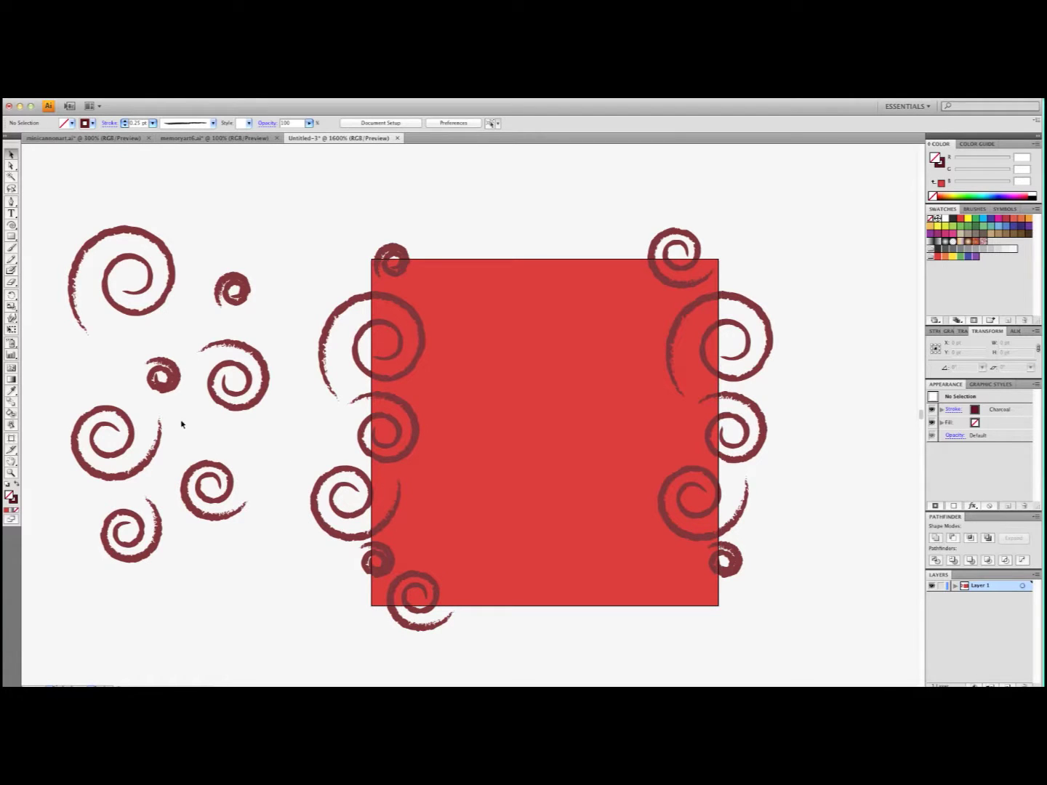
pyautogui.click(415, 607)
pyautogui.press('Delete')
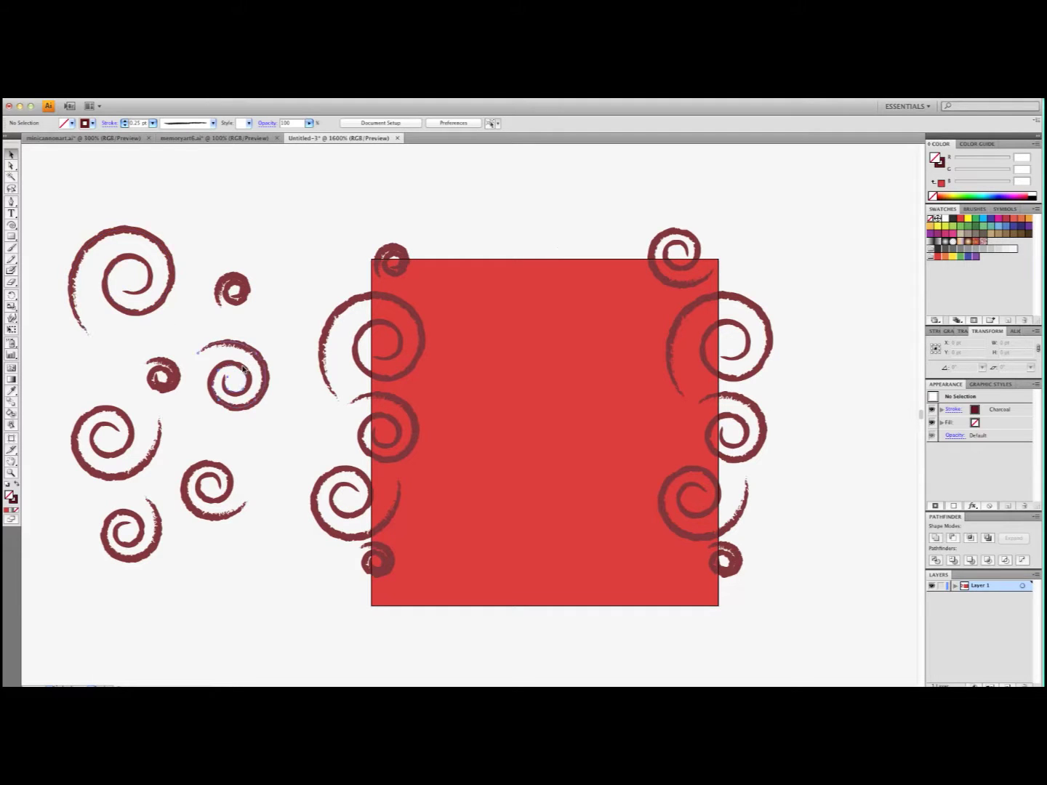
# Fill the gap along the square's top edge with copies of two medium spirals and one small spiral.
pyautogui.moveTo(244, 370); pyautogui.dragTo(469, 261)
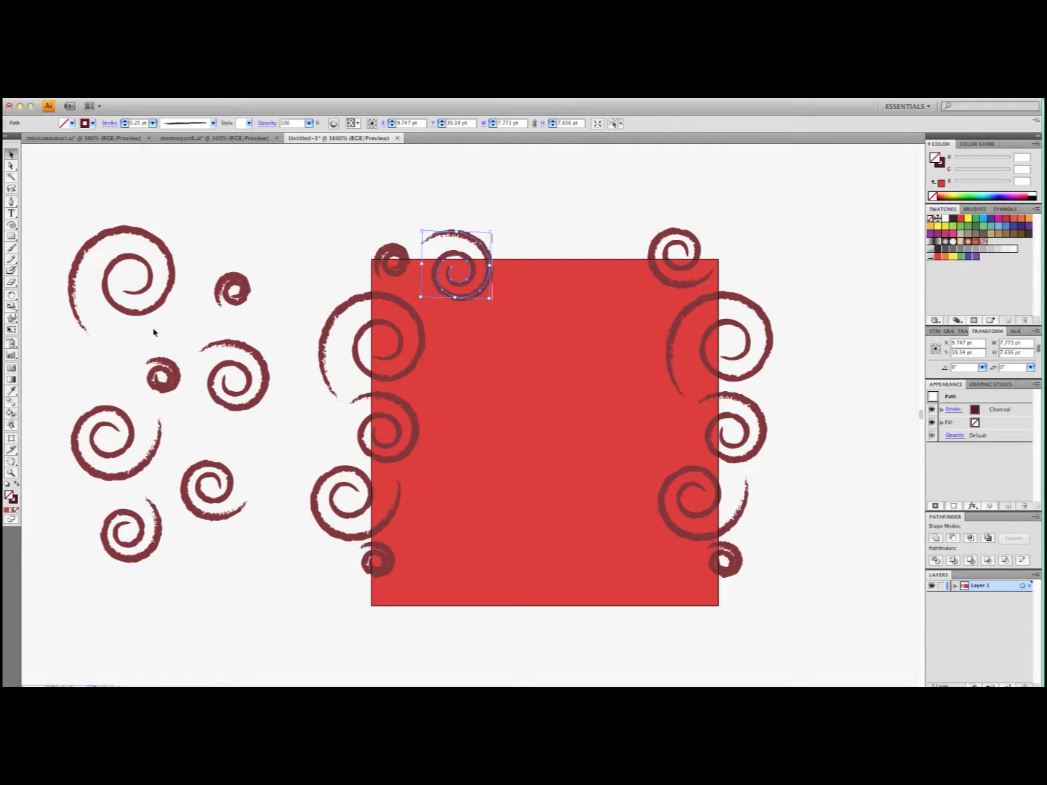
pyautogui.moveTo(129, 436); pyautogui.dragTo(165, 438)
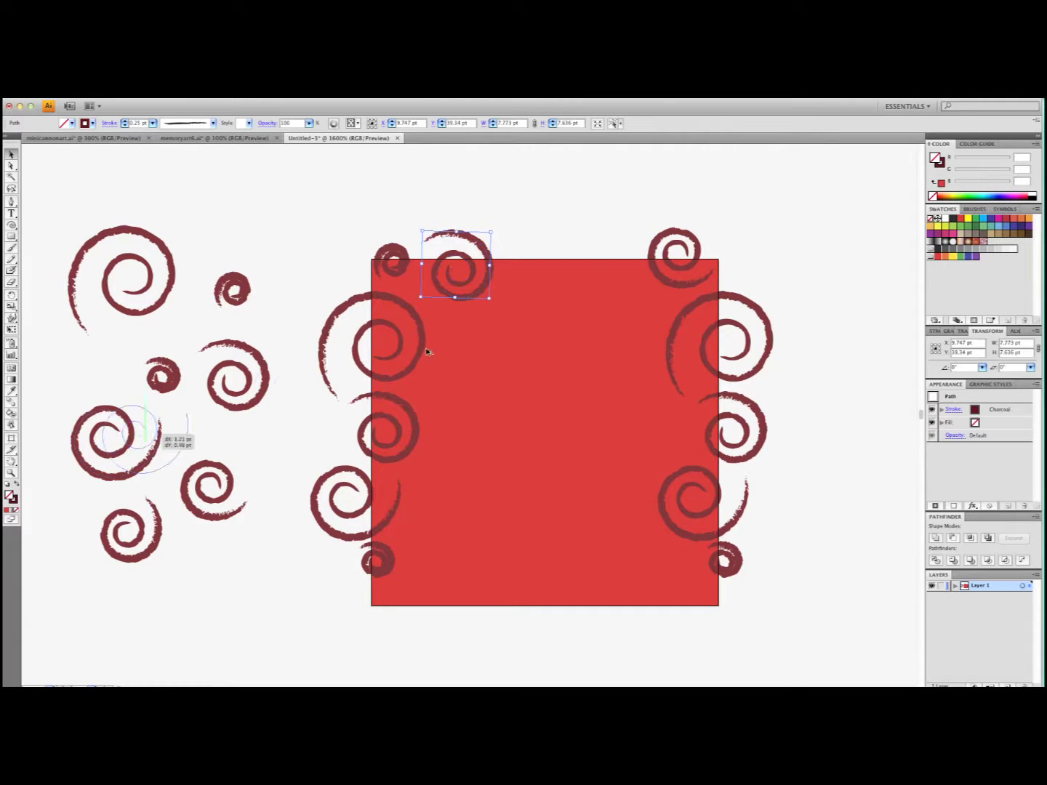
pyautogui.moveTo(428, 352); pyautogui.dragTo(631, 265)
pyautogui.click(522, 209)
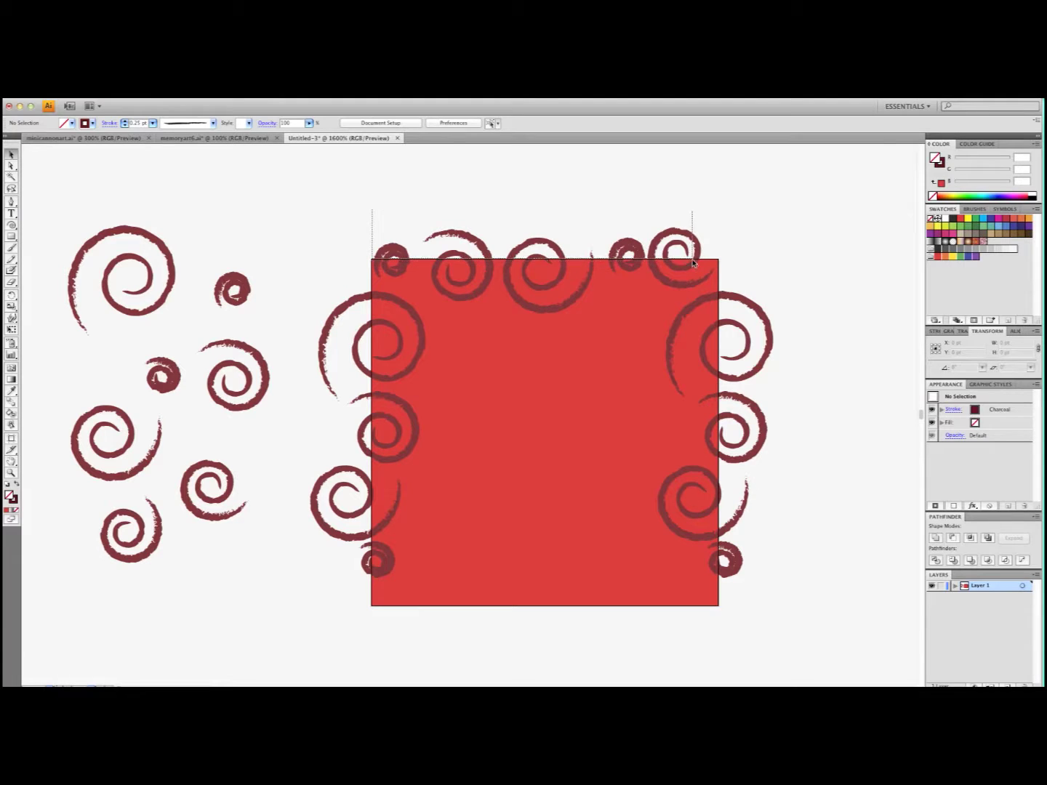
# Copy the five top-edge spirals onto the square's bottom edge by offsetting their Y position by -40 pt.
pyautogui.moveTo(374, 210); pyautogui.dragTo(694, 280)
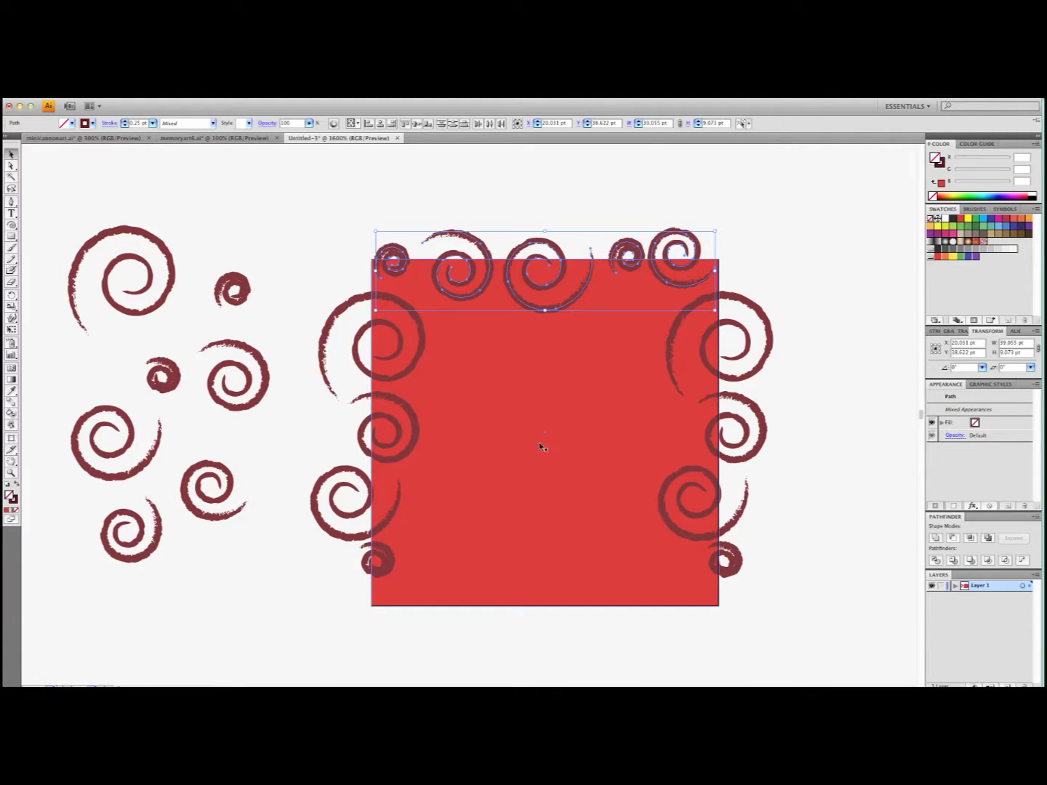
pyautogui.press('super+shift+b')
pyautogui.keyDown('shift'); pyautogui.click(565, 400); pyautogui.keyUp('shift')
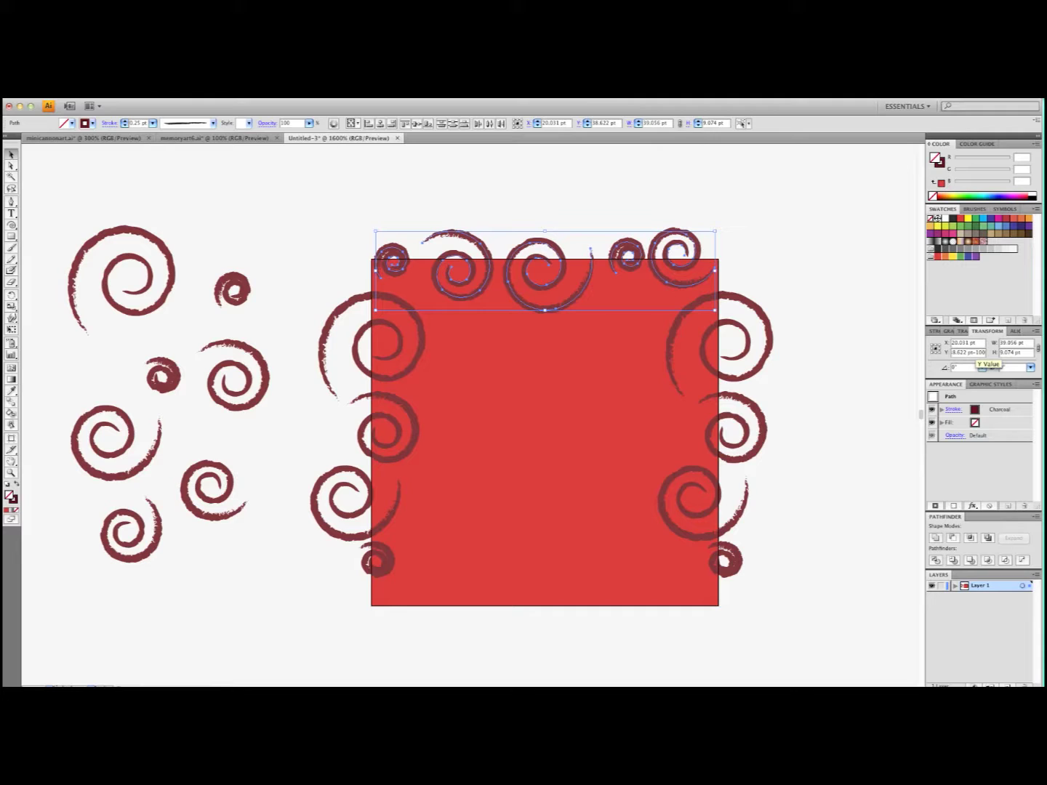
pyautogui.press('BackSpace')
pyautogui.press('BackSpace')
pyautogui.write('3')
pyautogui.press('Return')
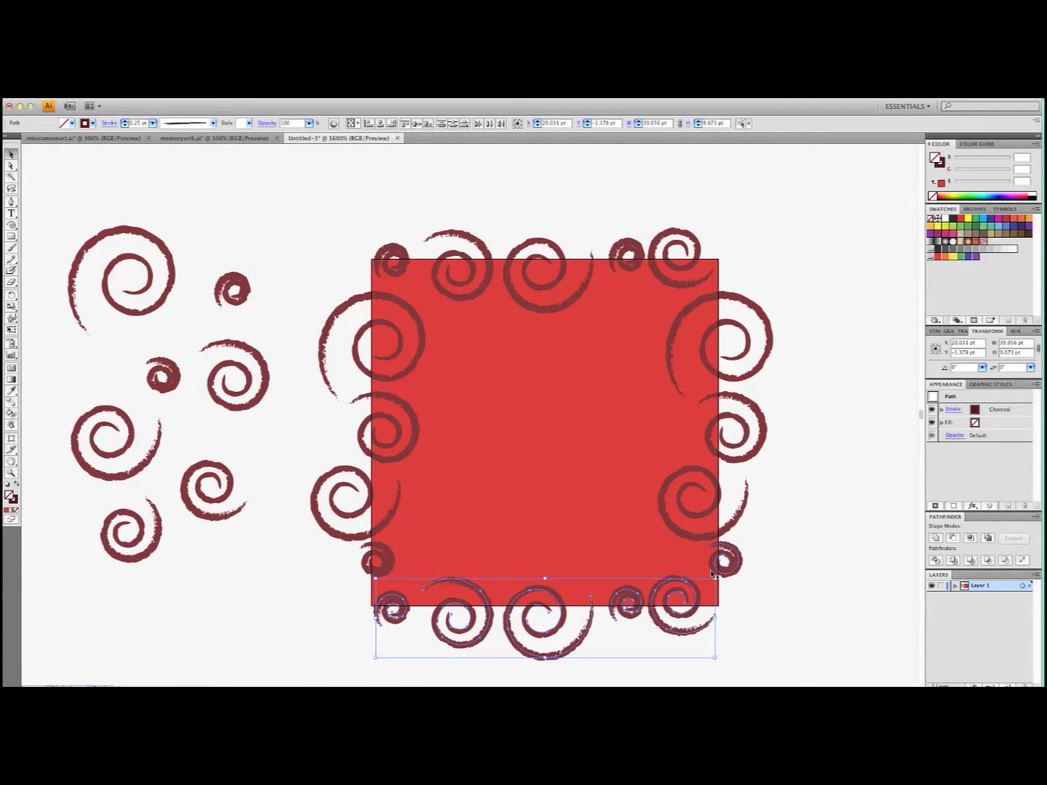
pyautogui.click(775, 582)
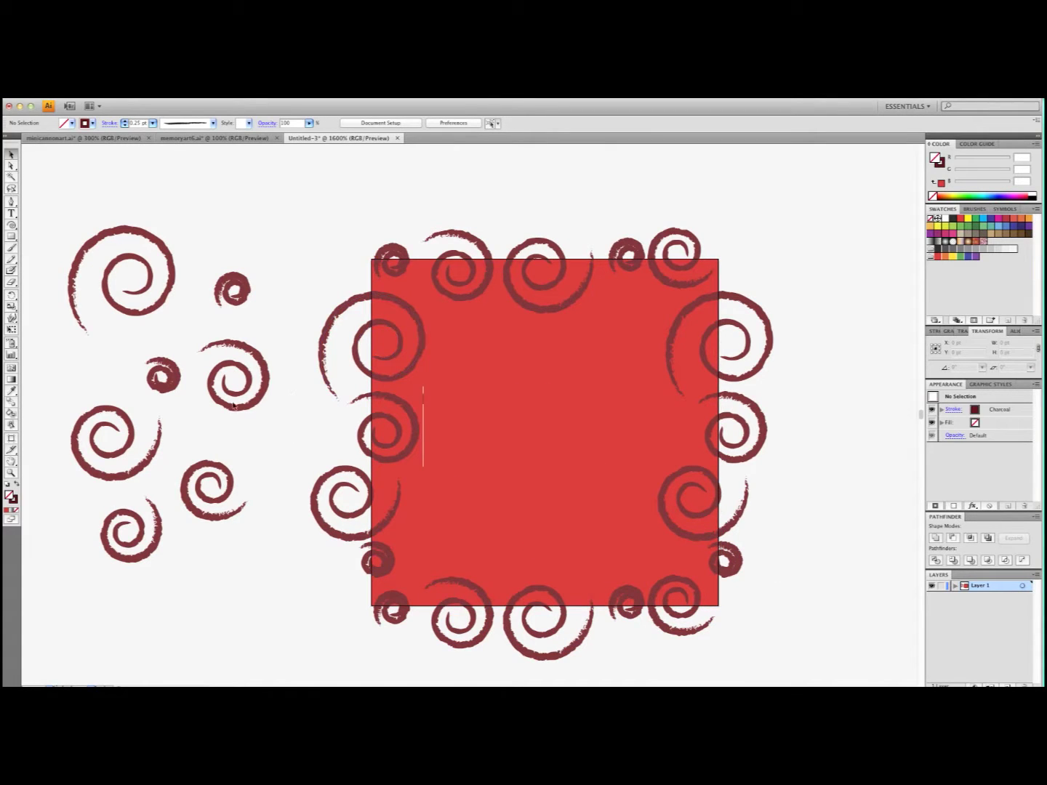
# Spread copies of the largest, medium and small spirals over the square's interior without touching those on its edges.
pyautogui.moveTo(231, 409); pyautogui.dragTo(494, 570)
pyautogui.moveTo(128, 314); pyautogui.dragTo(595, 503)
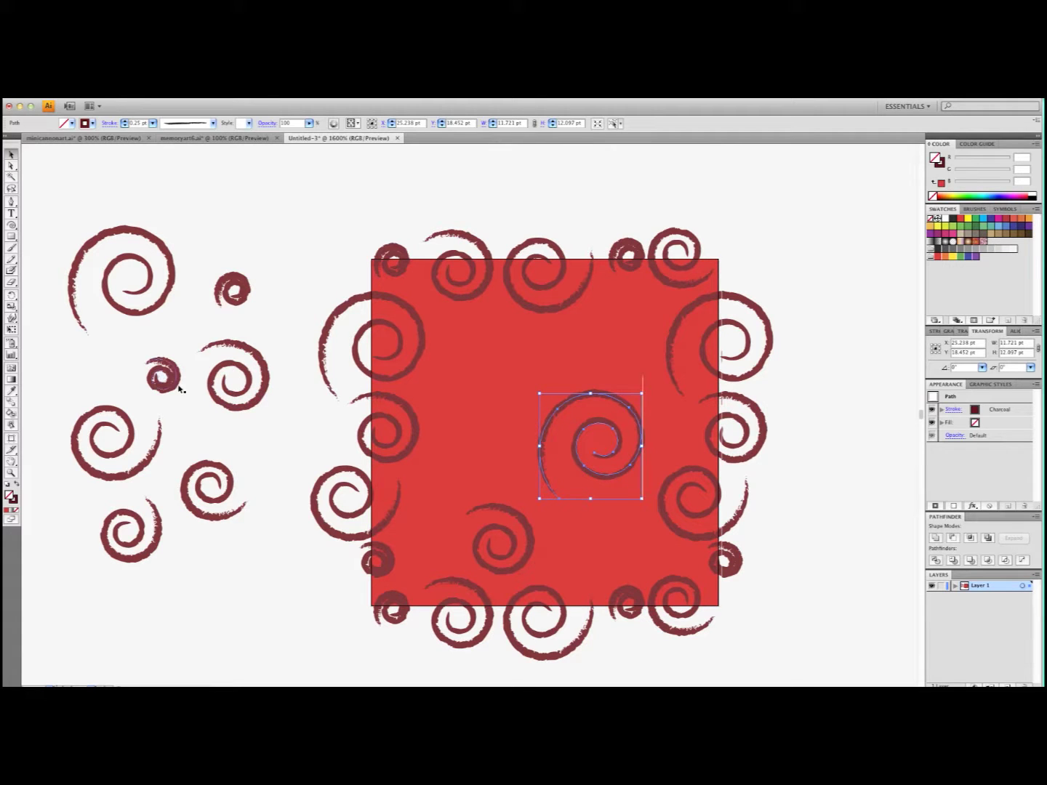
pyautogui.moveTo(180, 389); pyautogui.dragTo(479, 339)
pyautogui.moveTo(149, 457); pyautogui.dragTo(502, 469)
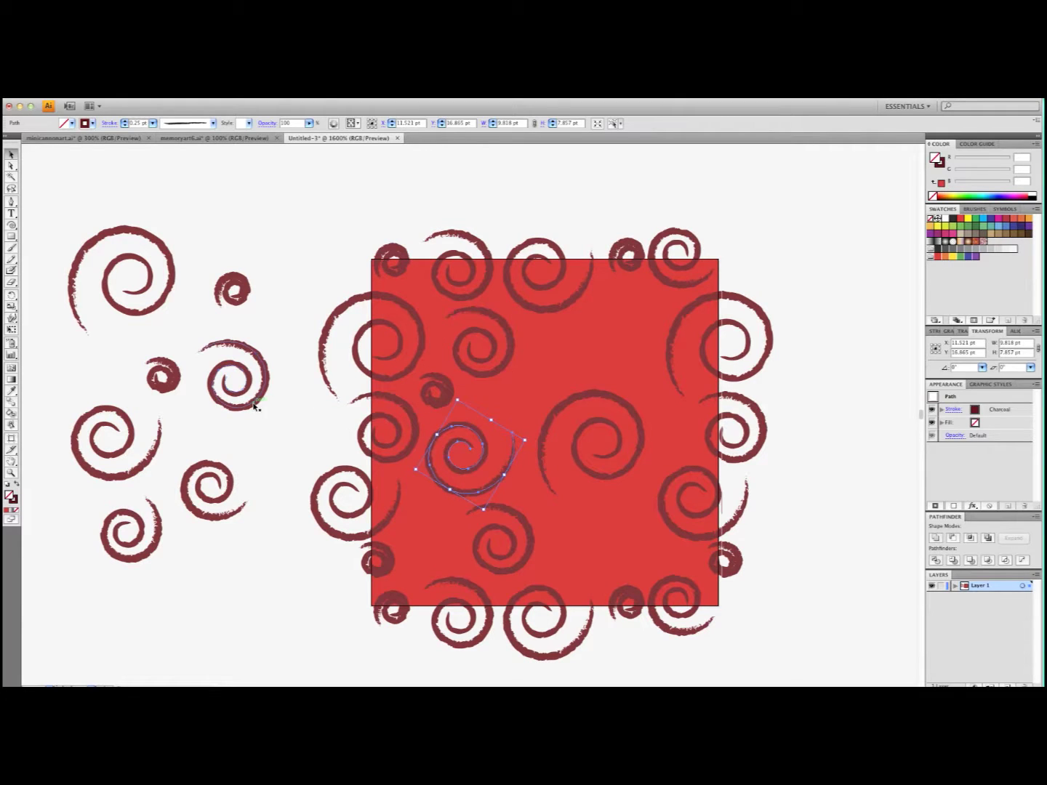
pyautogui.moveTo(256, 407); pyautogui.dragTo(640, 369)
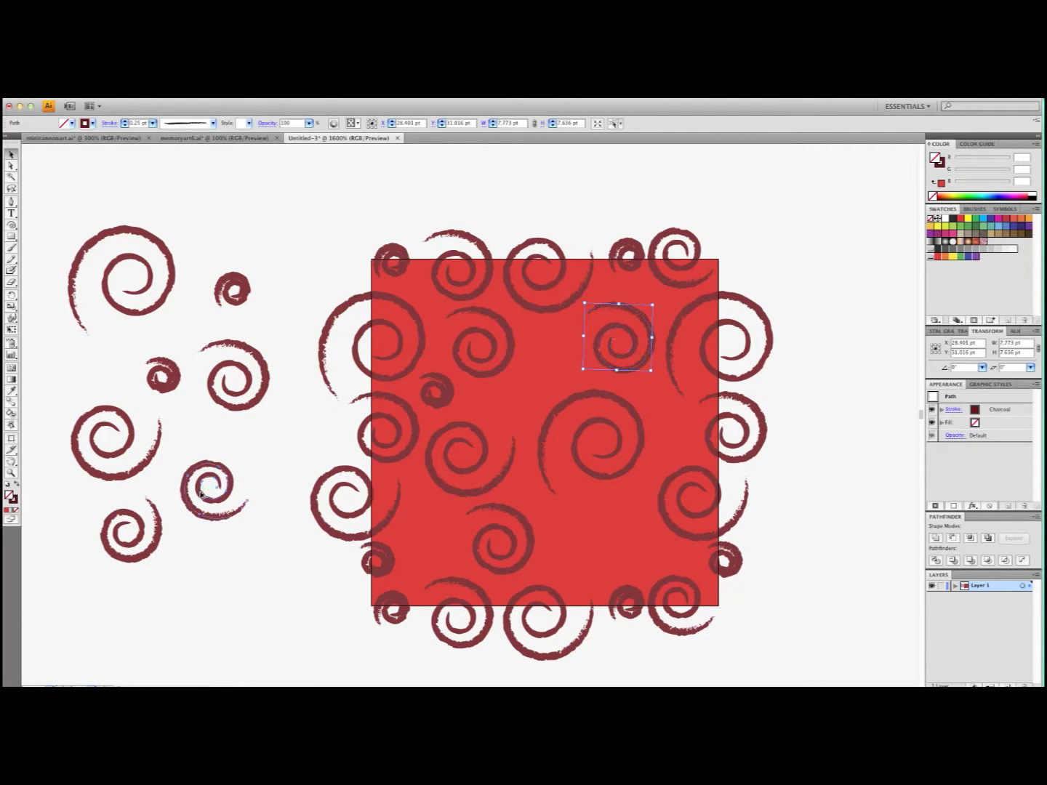
pyautogui.moveTo(202, 494); pyautogui.dragTo(601, 551)
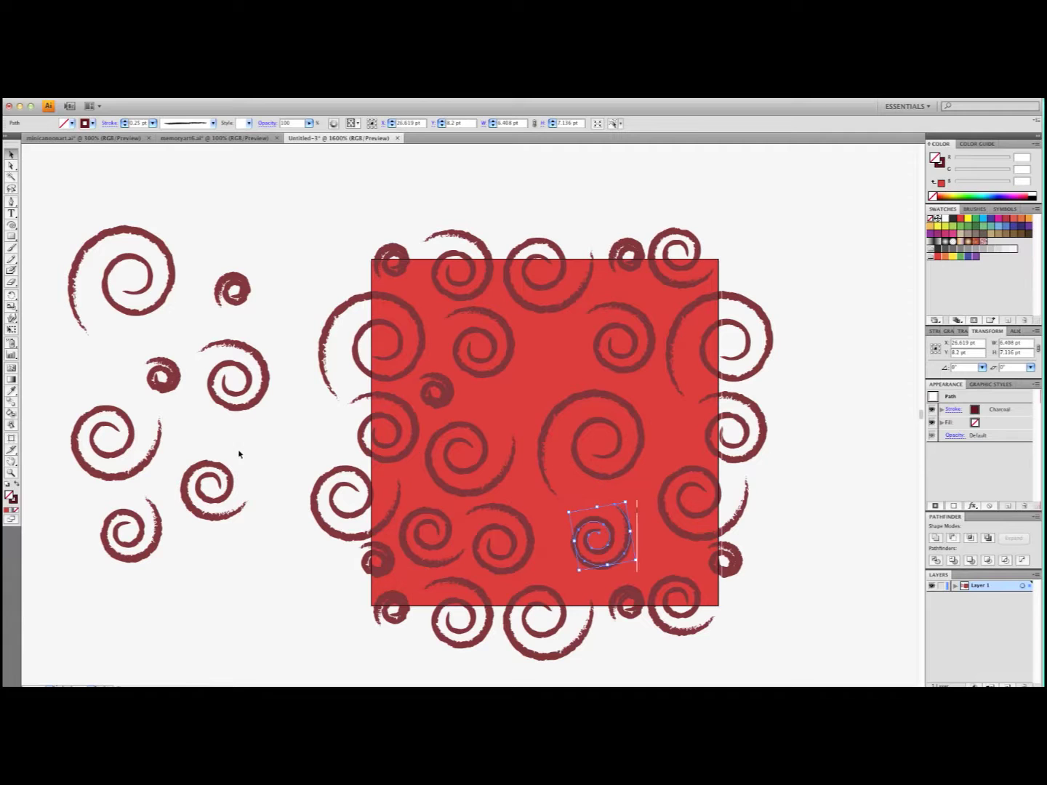
# Fill the remaining gaps inside the square, mostly with copies of the two small spirals.
pyautogui.moveTo(164, 386); pyautogui.dragTo(545, 521)
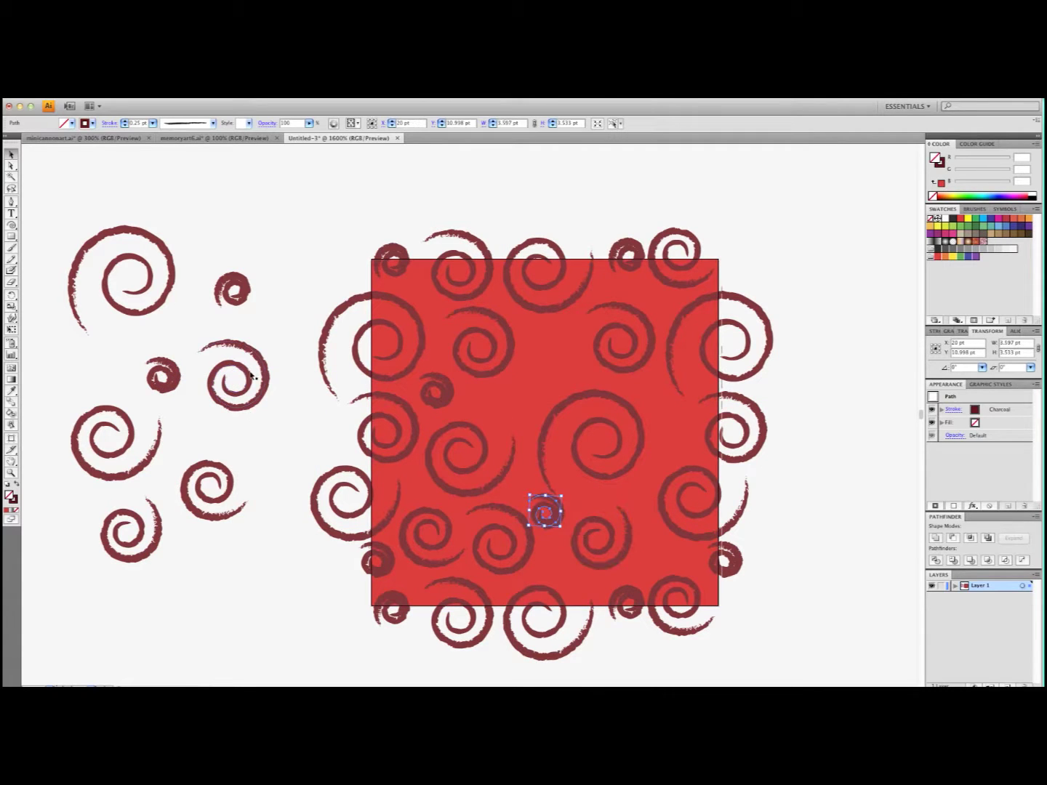
pyautogui.moveTo(233, 293); pyautogui.dragTo(698, 447)
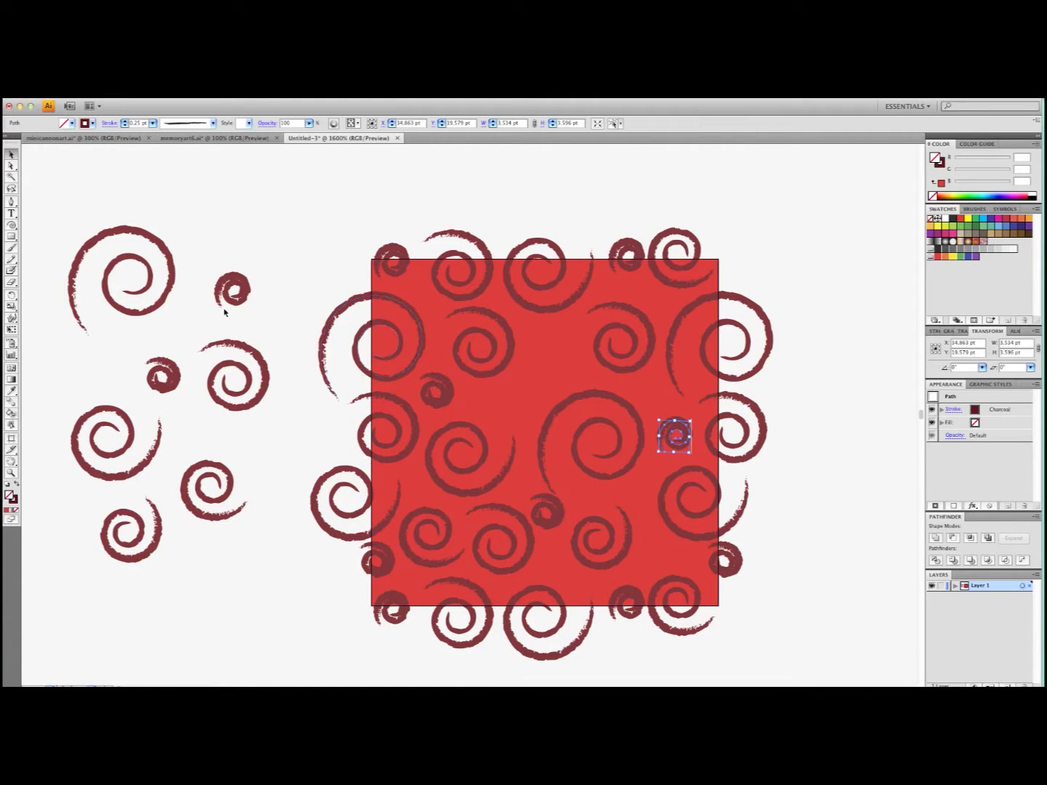
pyautogui.moveTo(243, 298); pyautogui.dragTo(672, 558)
pyautogui.moveTo(175, 375); pyautogui.dragTo(535, 377)
pyautogui.moveTo(174, 389); pyautogui.dragTo(654, 305)
# Delete the group of original spirals lying outside the square on its left.
pyautogui.click(807, 290)
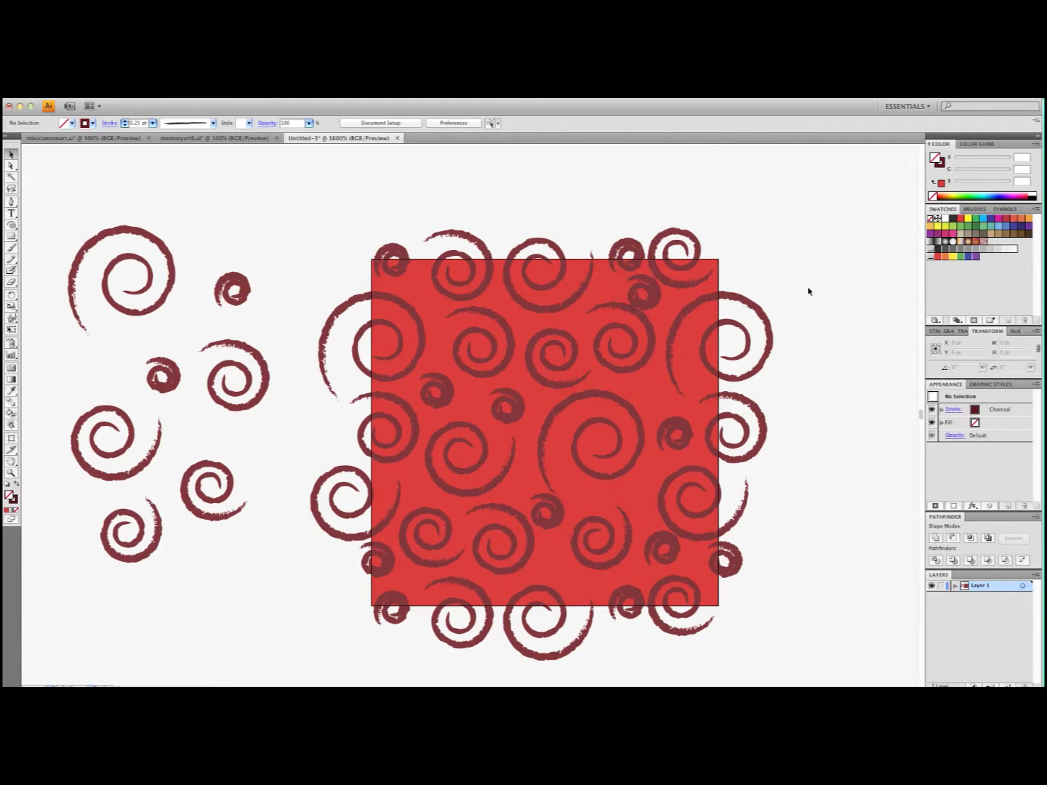
pyautogui.moveTo(27, 222); pyautogui.dragTo(244, 559)
pyautogui.press('Delete')
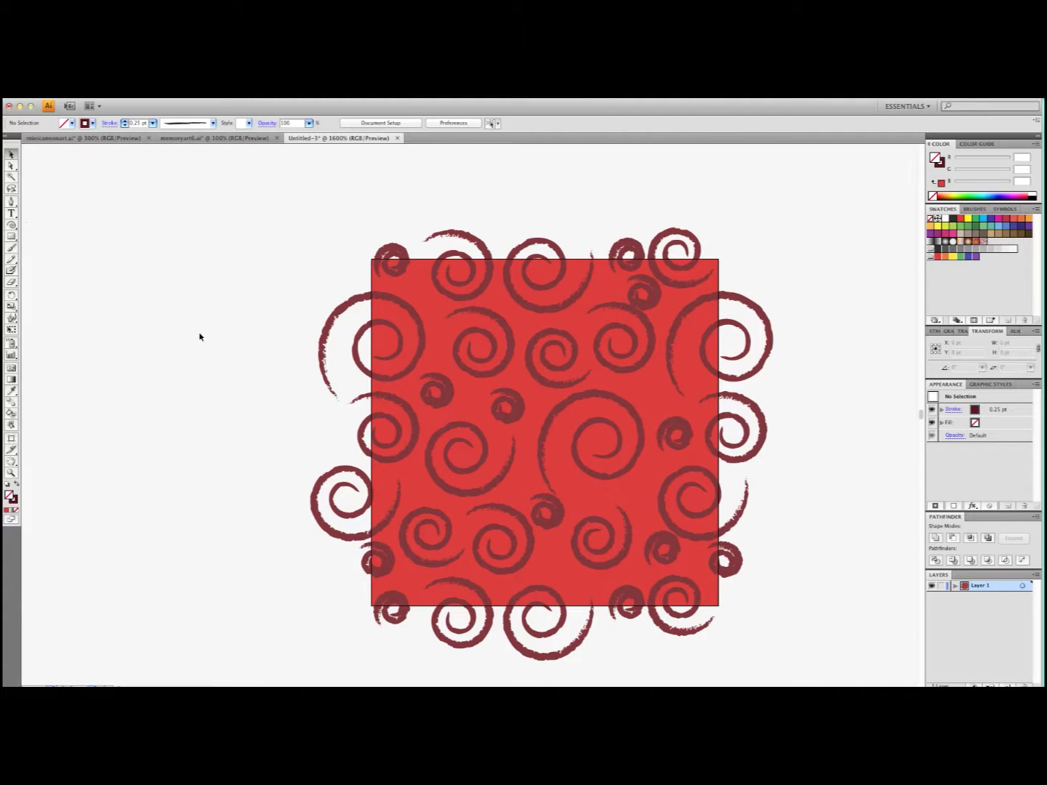
# Remove the square's fill so it has neither fill nor stroke, and send it to the back behind the spirals.
pyautogui.click(412, 292)
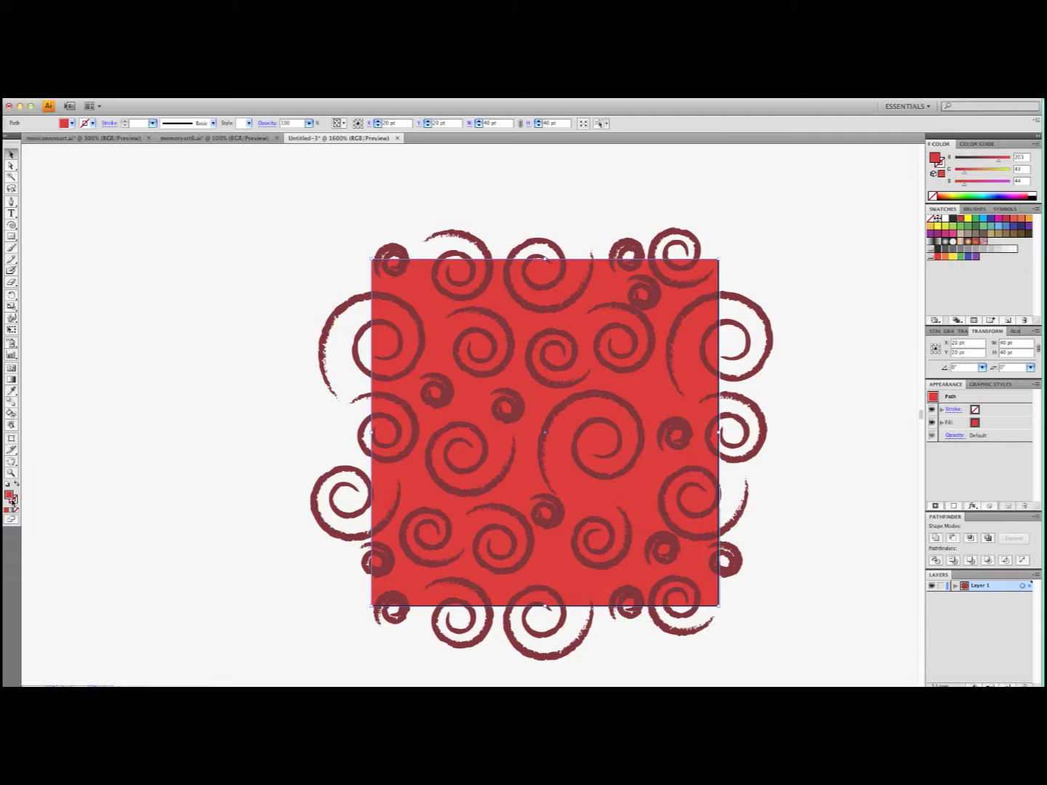
pyautogui.click(15, 511)
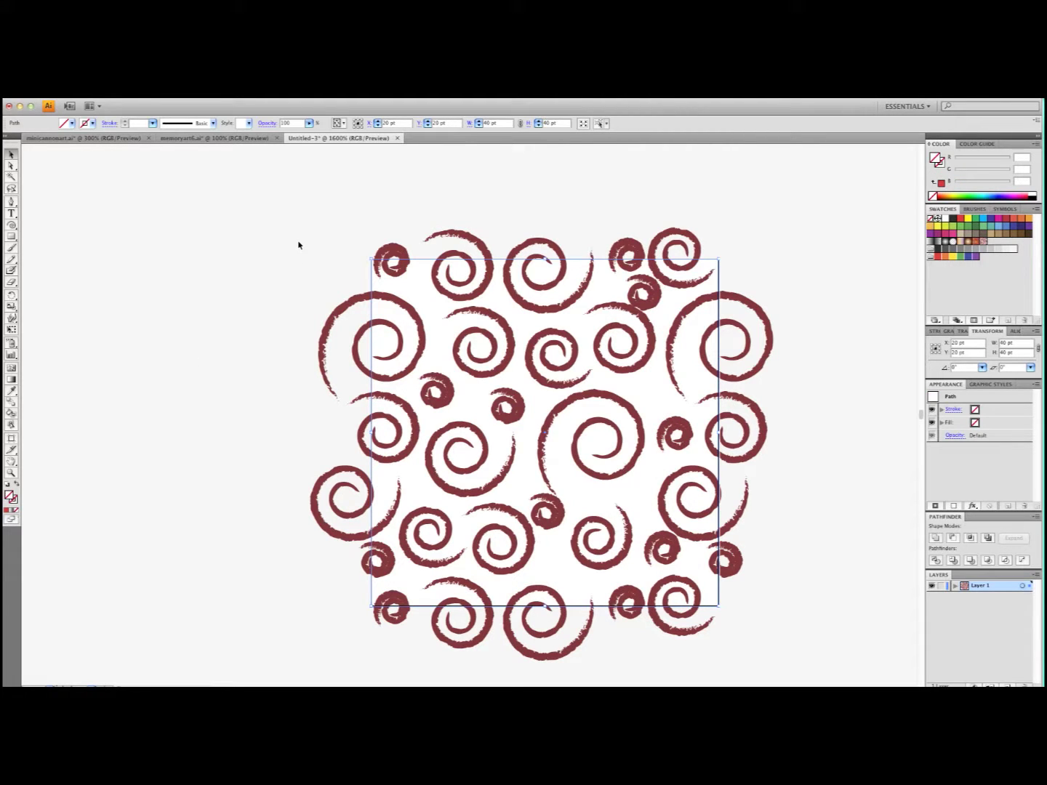
pyautogui.click(145, 94)
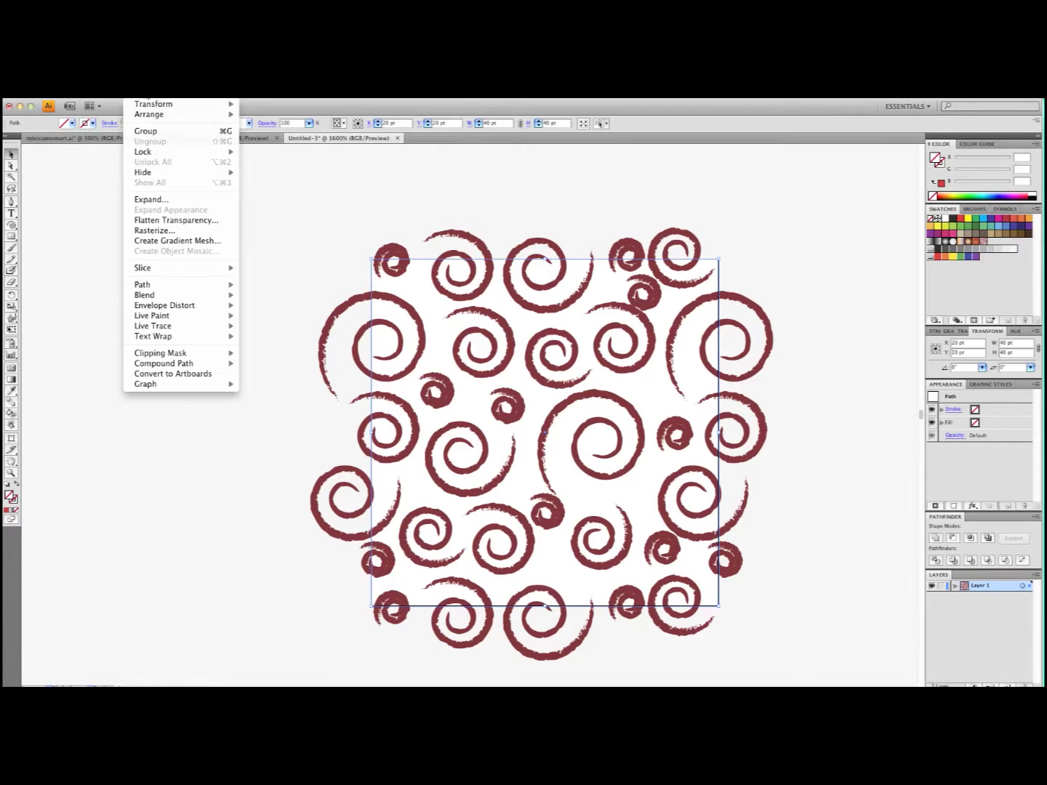
pyautogui.moveTo(150, 115)
pyautogui.click(275, 145)
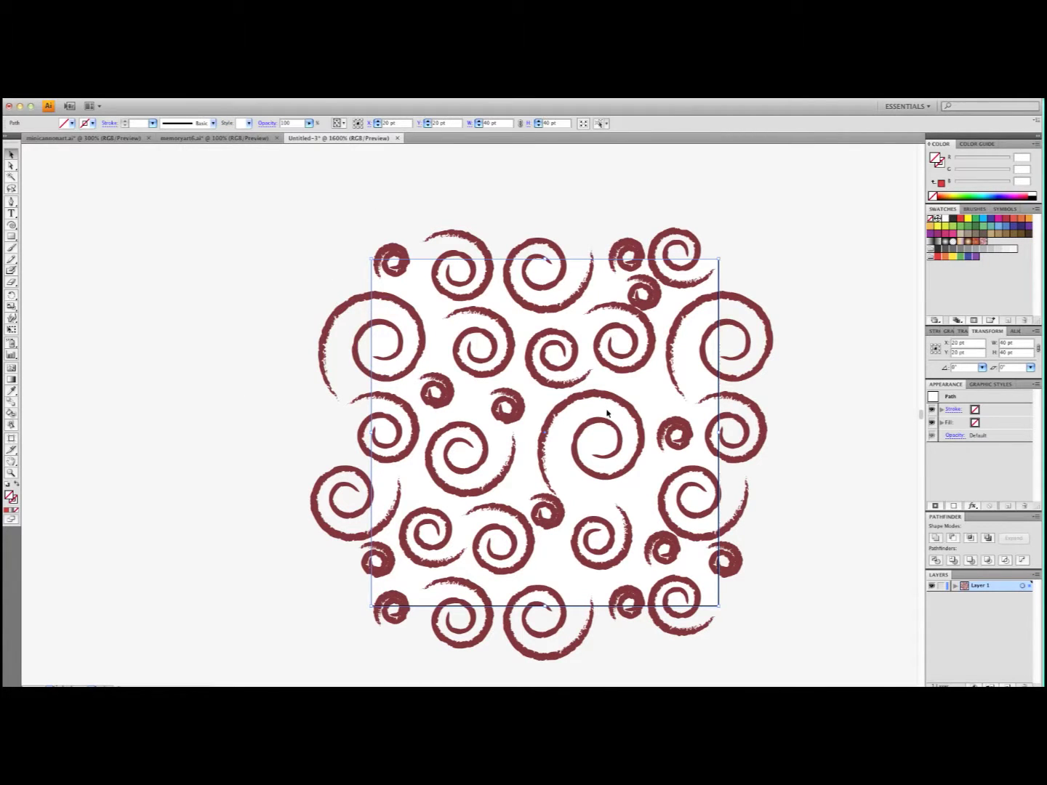
pyautogui.click(324, 206)
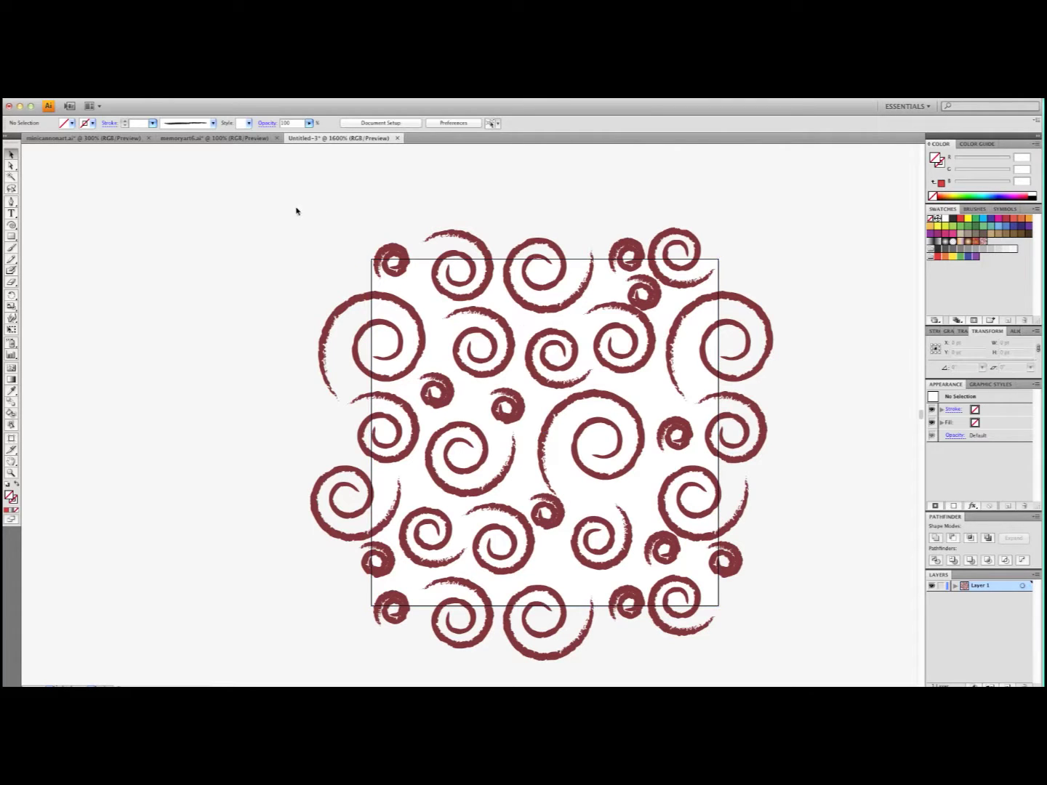
# Save the square and all the spirals as a new pattern swatch and delete the artwork from the canvas.
pyautogui.moveTo(295, 207); pyautogui.dragTo(776, 633)
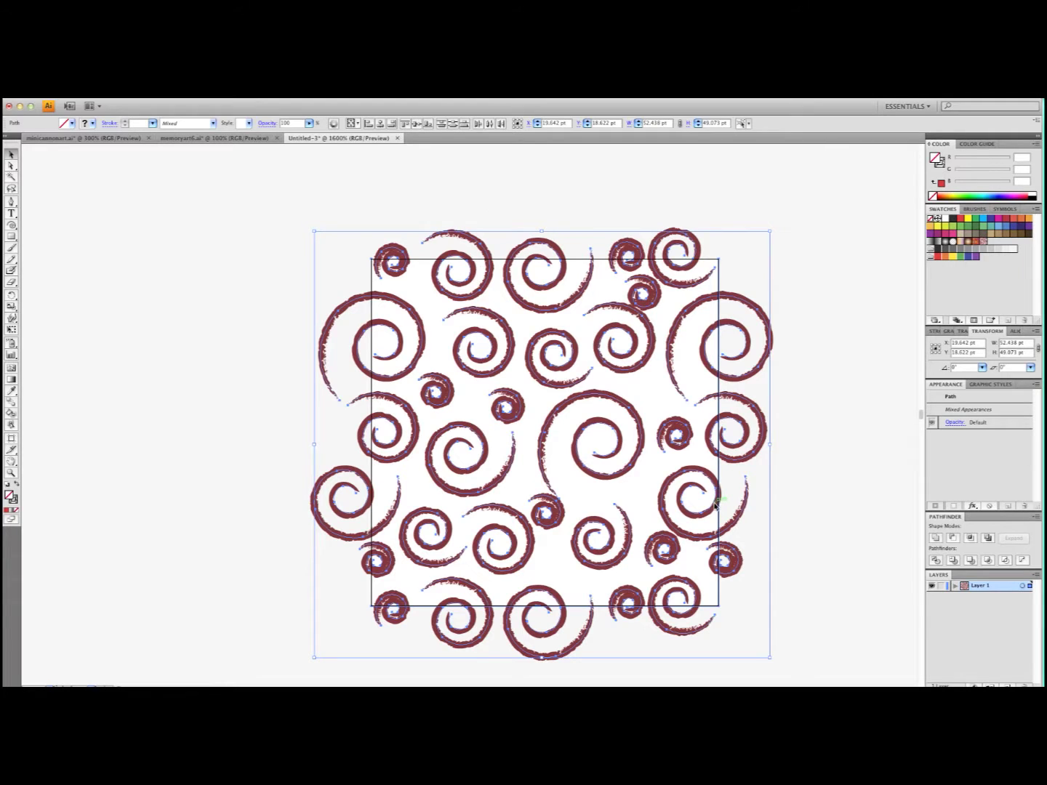
pyautogui.moveTo(717, 501); pyautogui.dragTo(996, 286)
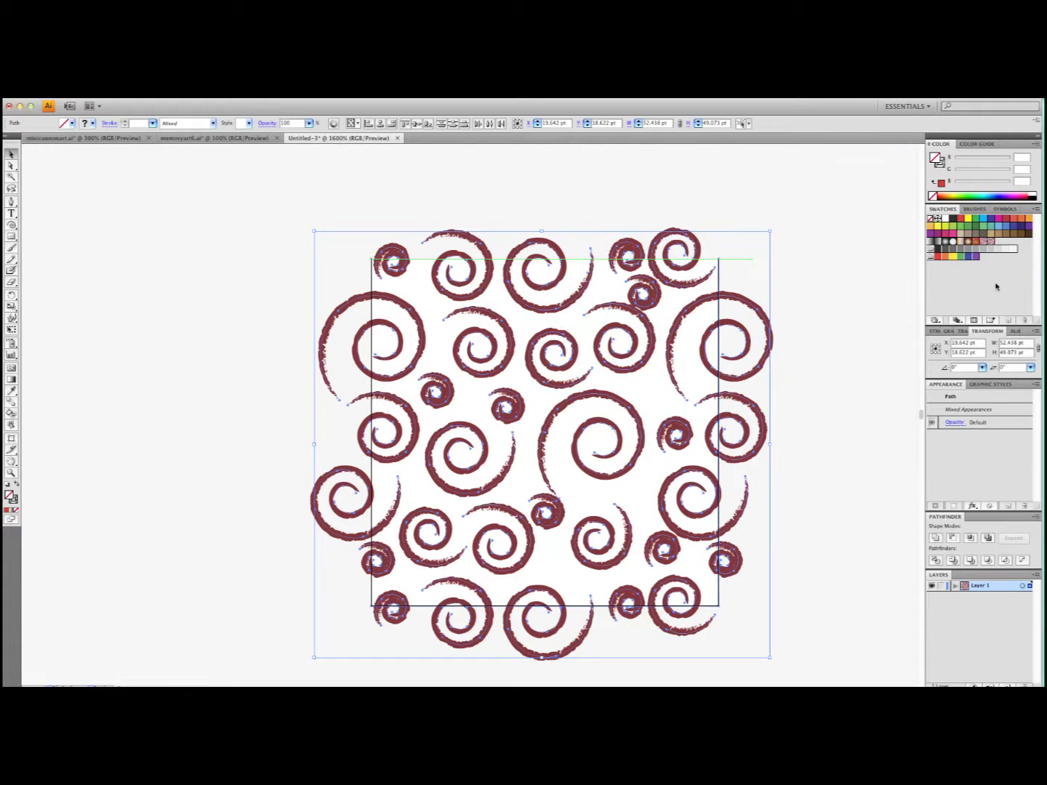
pyautogui.click(992, 246)
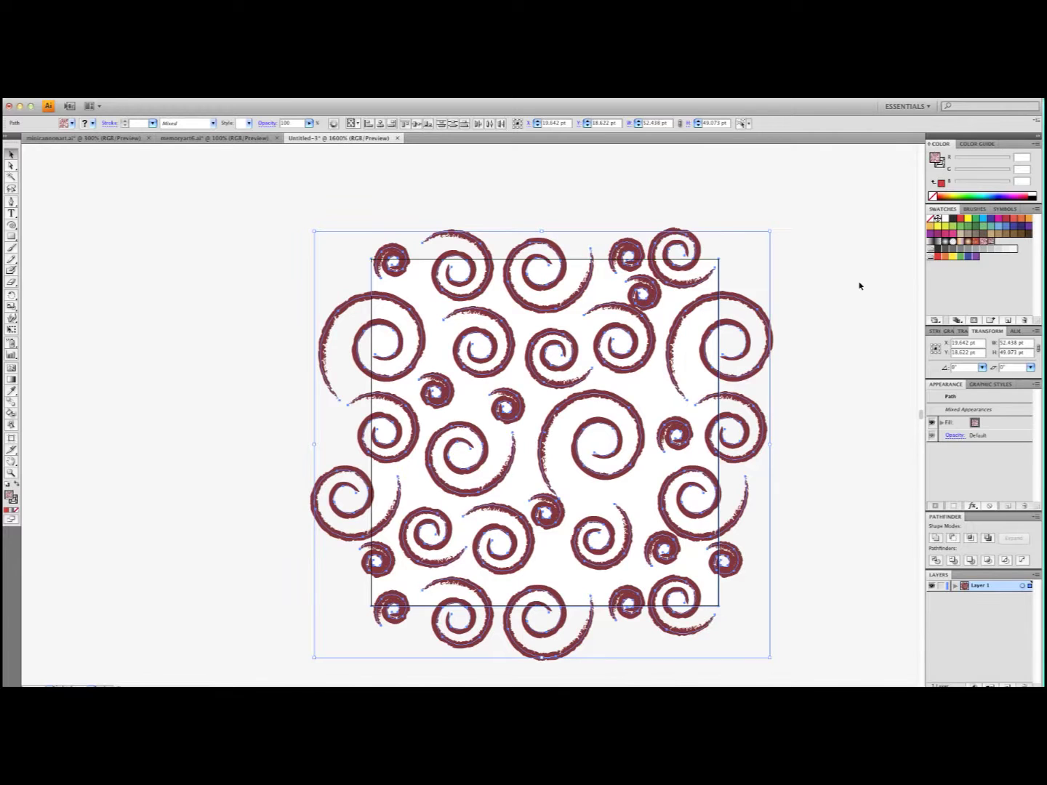
pyautogui.press('Delete')
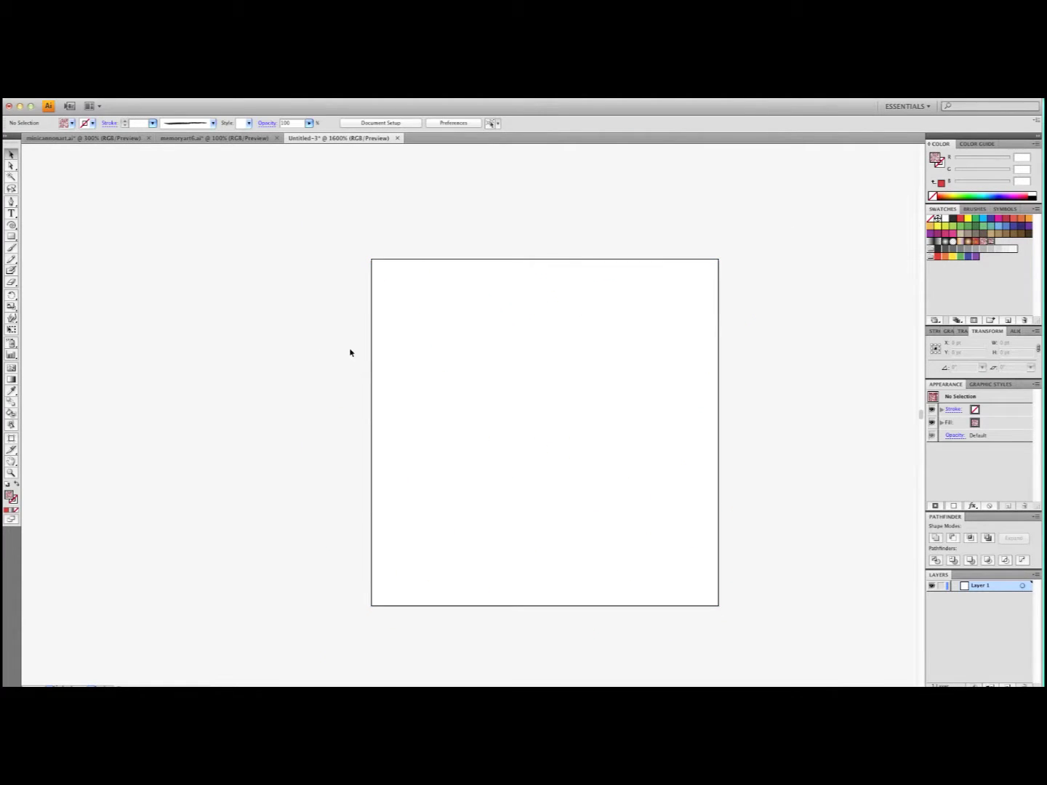
# Draw a red rectangle about 535 pt wide and 345 pt high on the empty canvas to the right of the artboard.
pyautogui.press('super+minus')
pyautogui.press('super+minus')
pyautogui.press('super+minus')
pyautogui.press('super+minus')
pyautogui.press('super+minus')
pyautogui.press('super+minus')
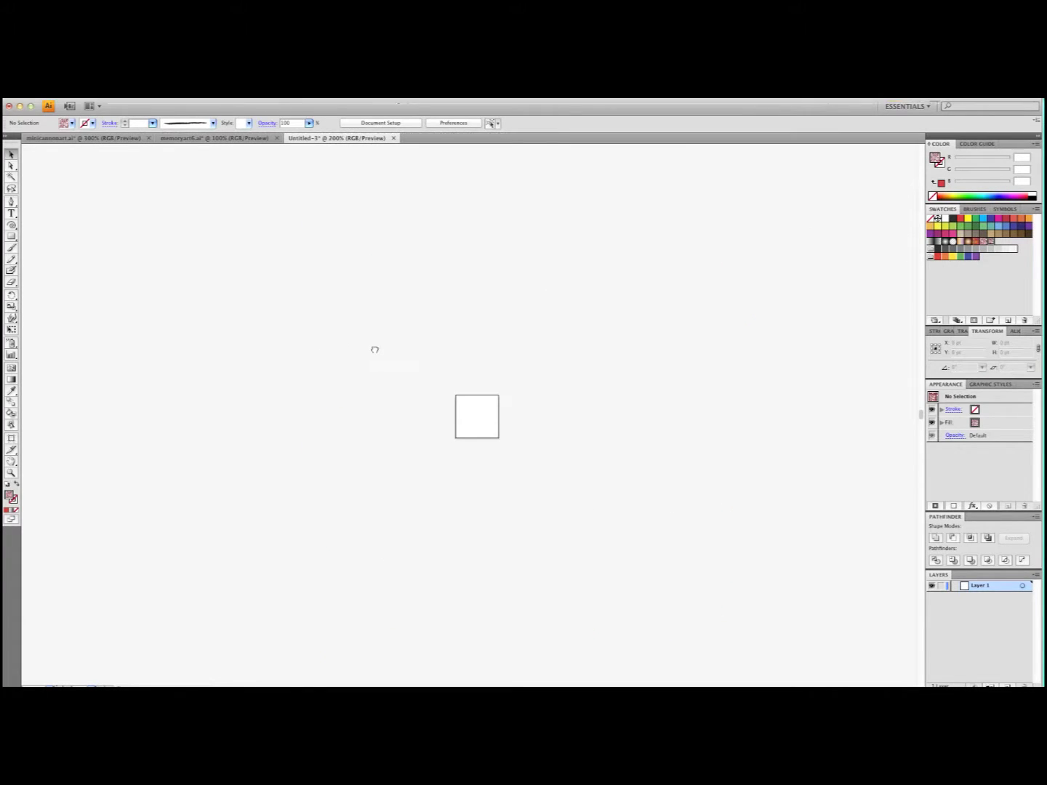
pyautogui.moveTo(375, 349); pyautogui.dragTo(127, 371)
pyautogui.click(11, 235)
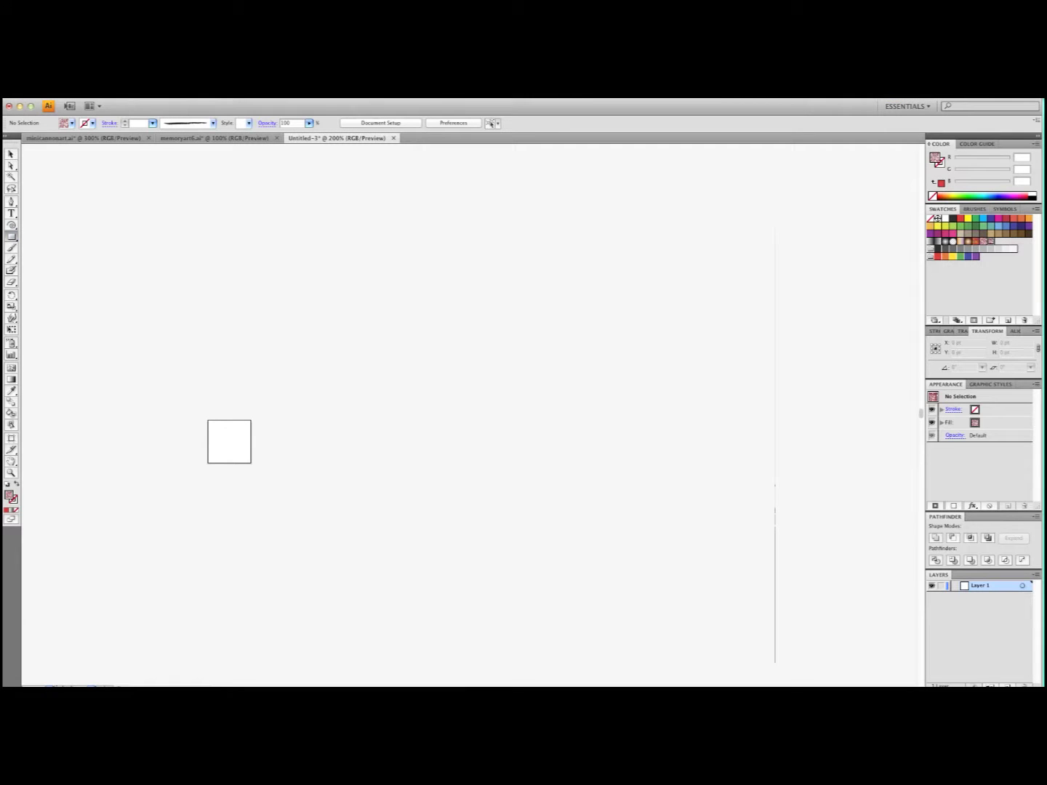
pyautogui.moveTo(286, 222)
pyautogui.mouseDown()
pyautogui.moveTo(662, 593)
pyautogui.moveTo(748, 482)
pyautogui.moveTo(772, 537)
pyautogui.moveTo(825, 585)
pyautogui.moveTo(467, 176)
pyautogui.moveTo(290, 197)
pyautogui.mouseUp()
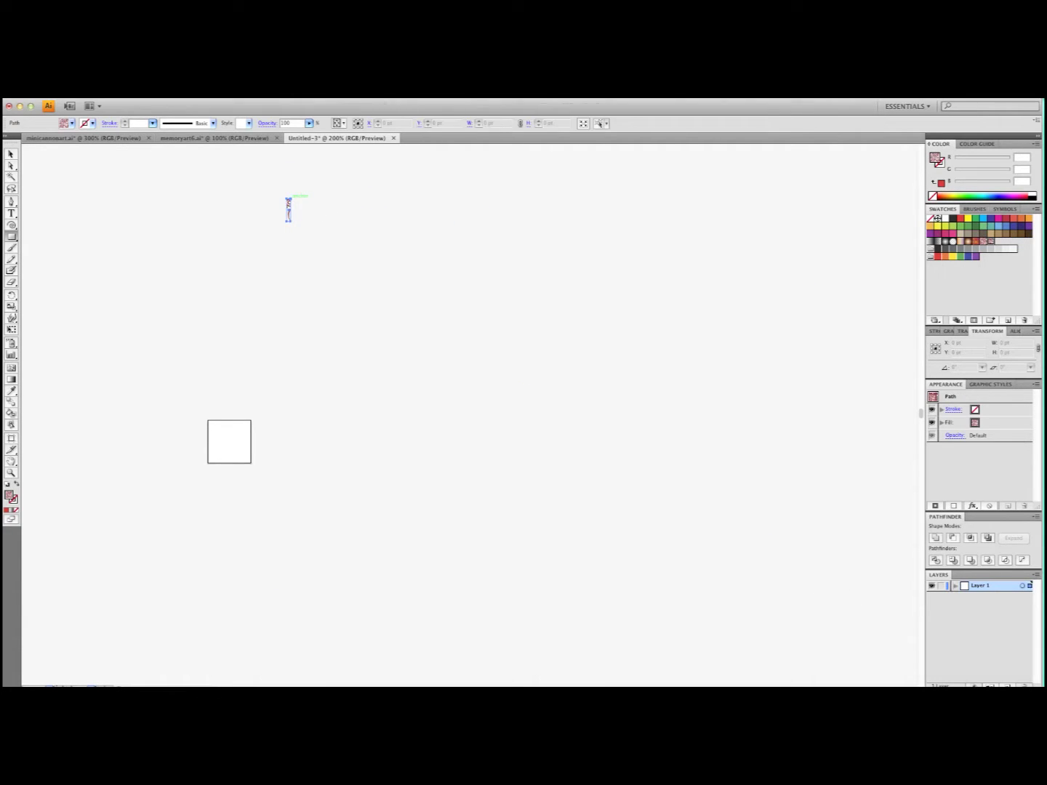
pyautogui.press('Delete')
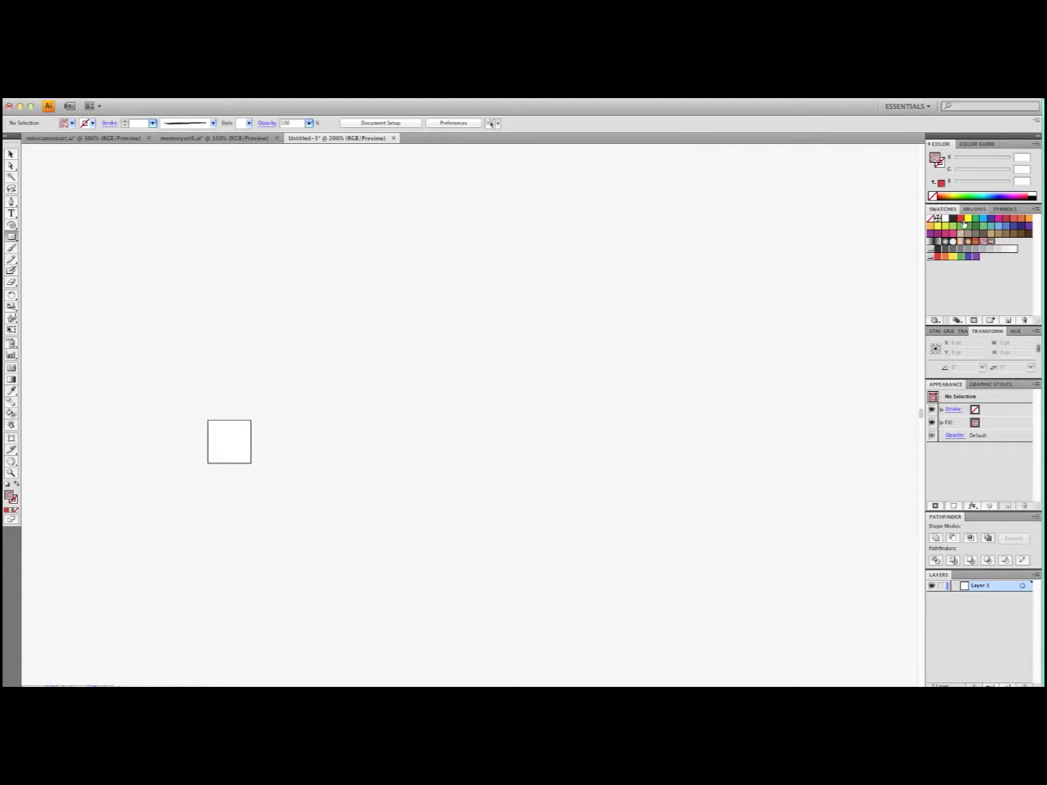
pyautogui.click(961, 220)
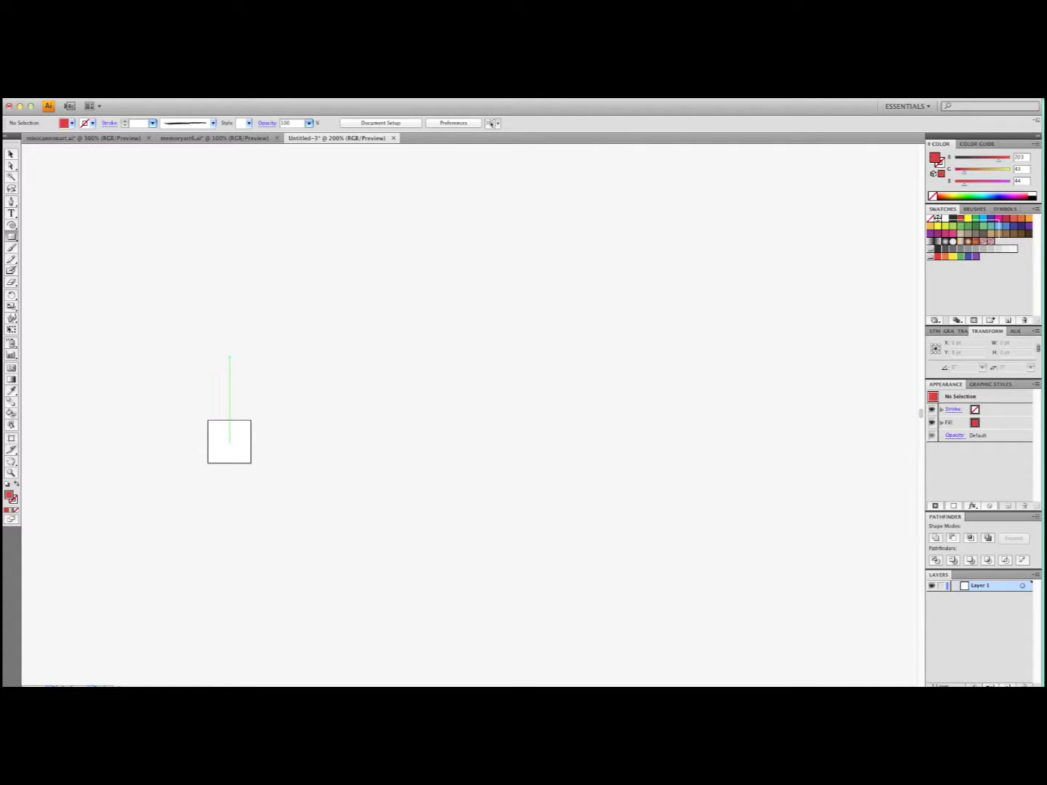
pyautogui.moveTo(248, 213); pyautogui.dragTo(828, 587)
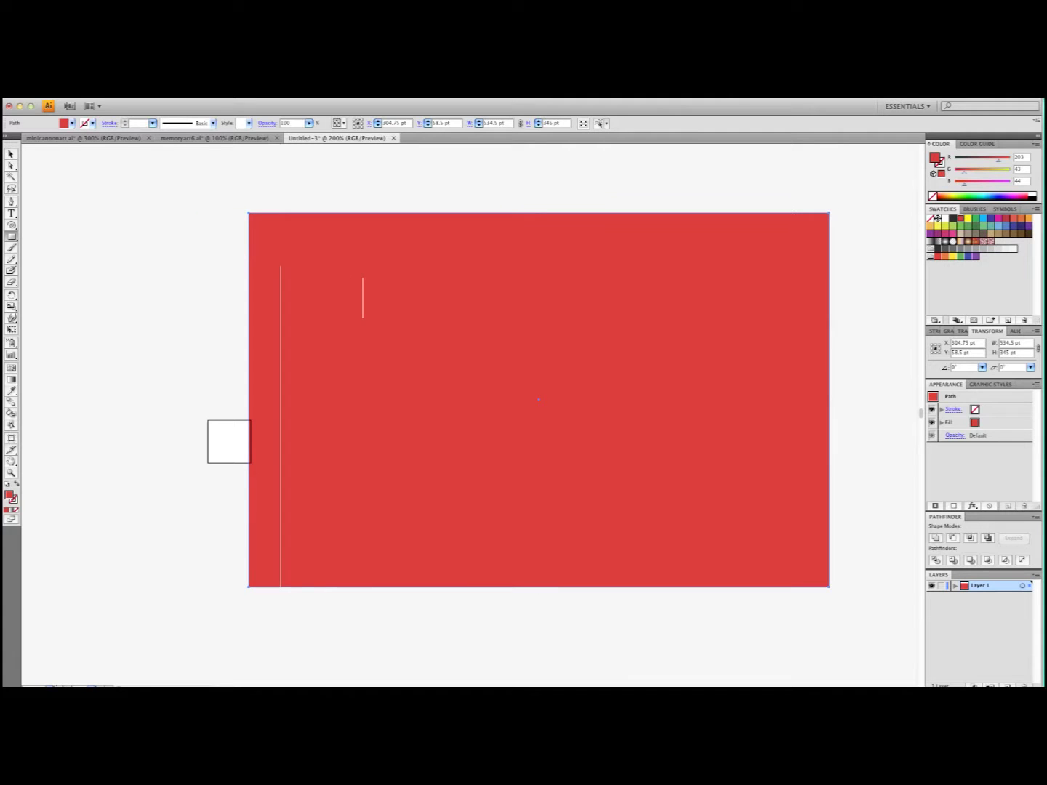
# Fill the large rectangle with the new spiral pattern swatch and inspect the repeats for seams up close.
pyautogui.click(992, 247)
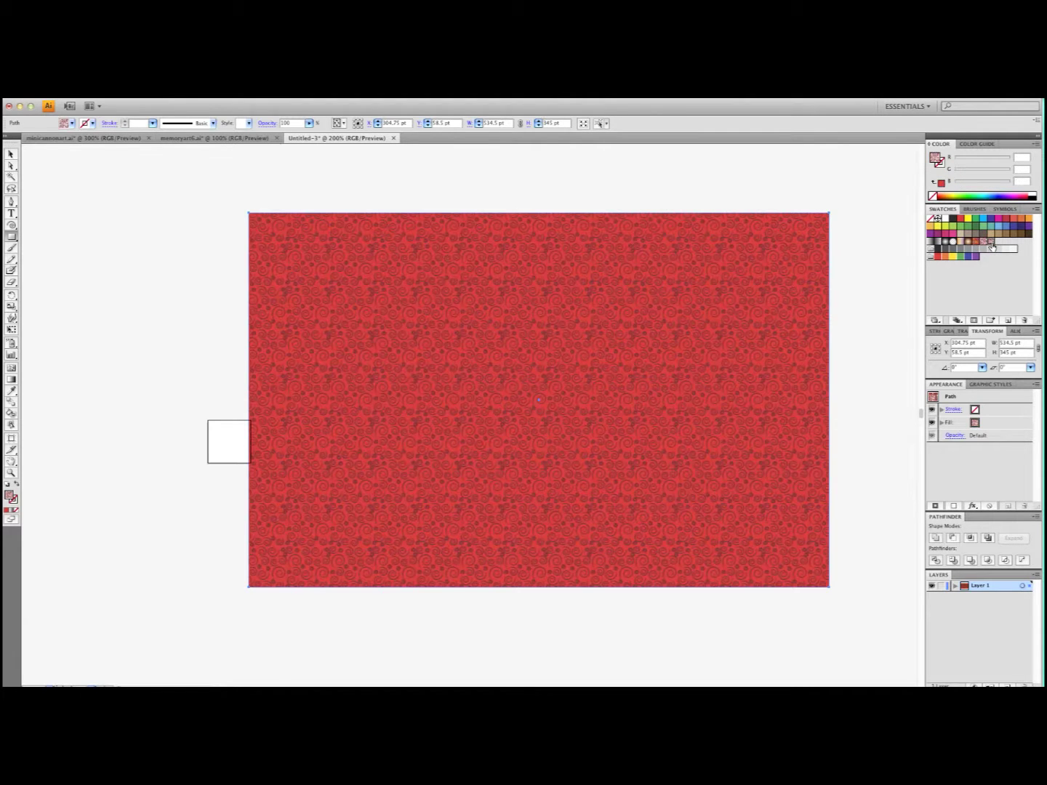
pyautogui.press('super+equal')
pyautogui.press('super+equal')
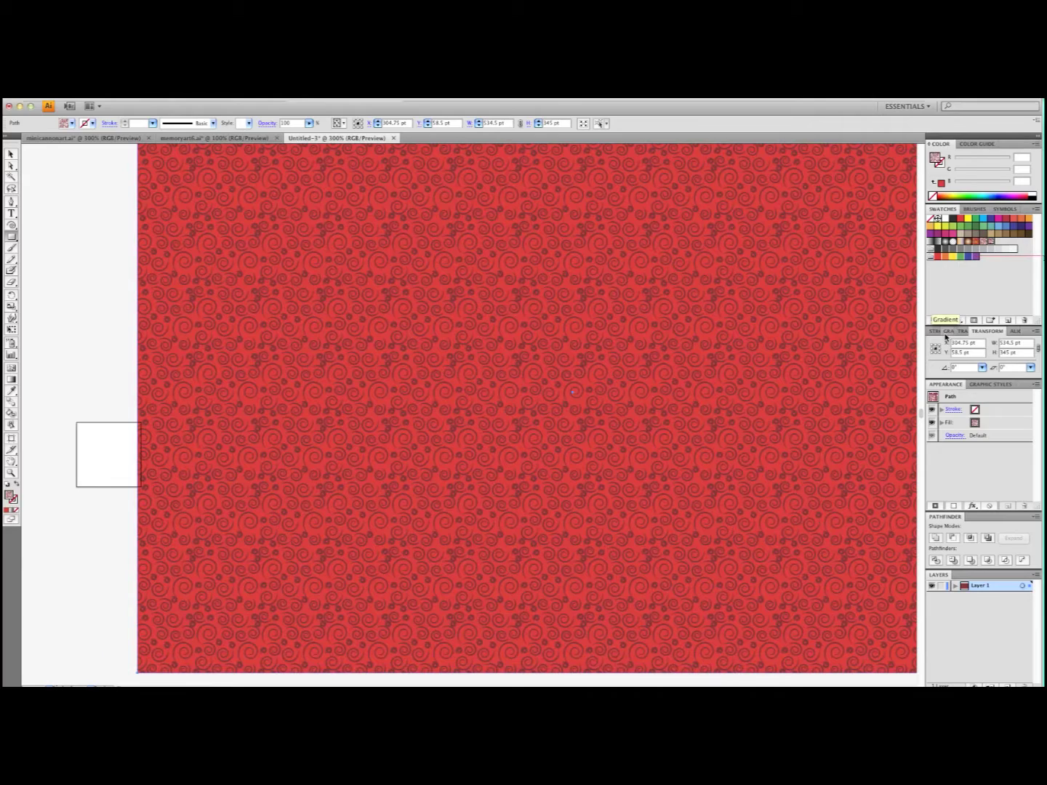
pyautogui.hscroll(2, 752, 351)
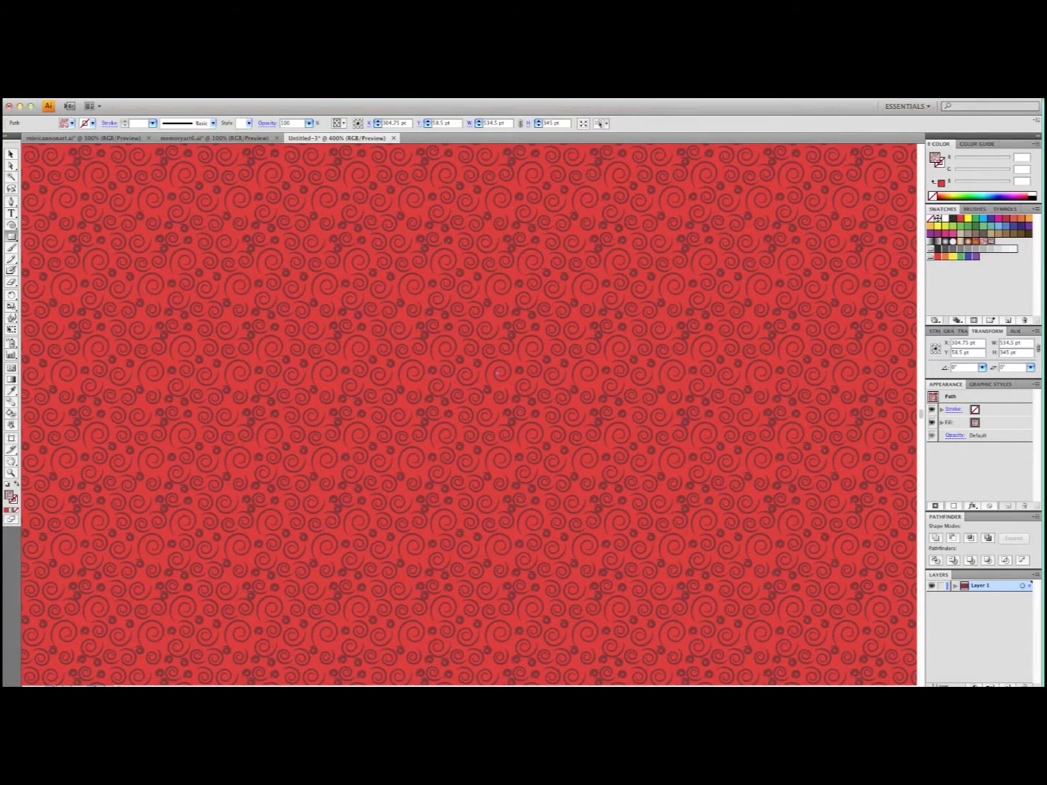
pyautogui.press('super+minus')
pyautogui.press('super+minus')
pyautogui.press('super+minus')
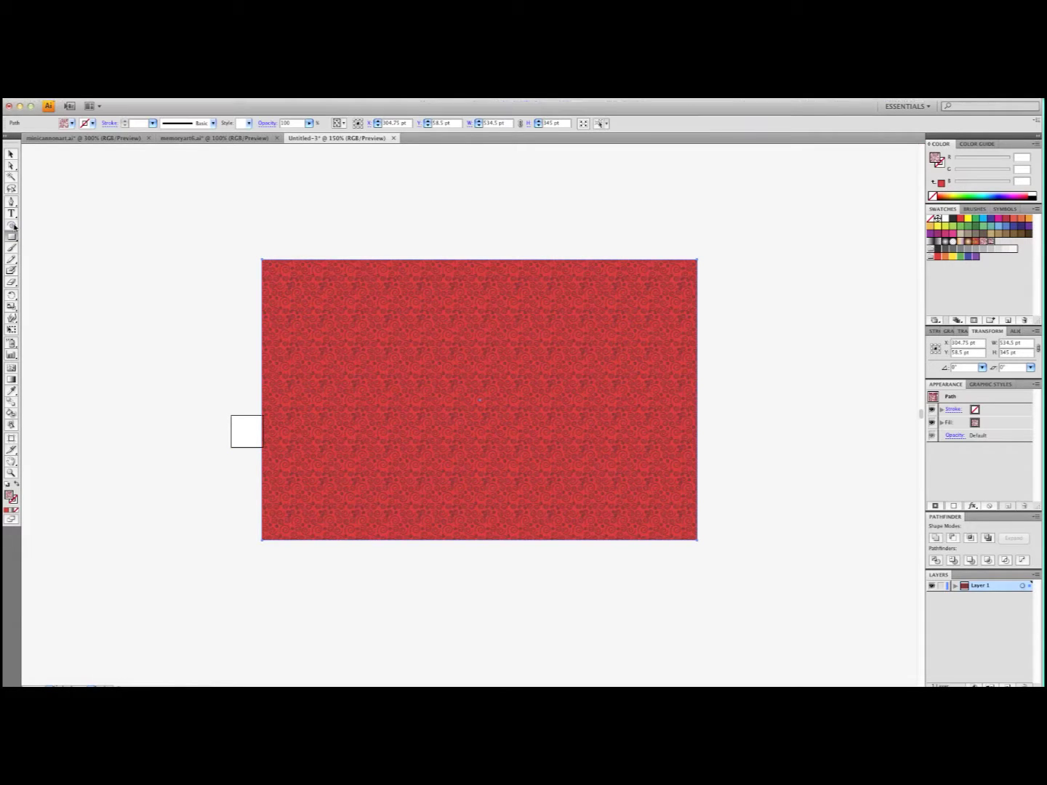
pyautogui.scroll(-5, 102, 210)
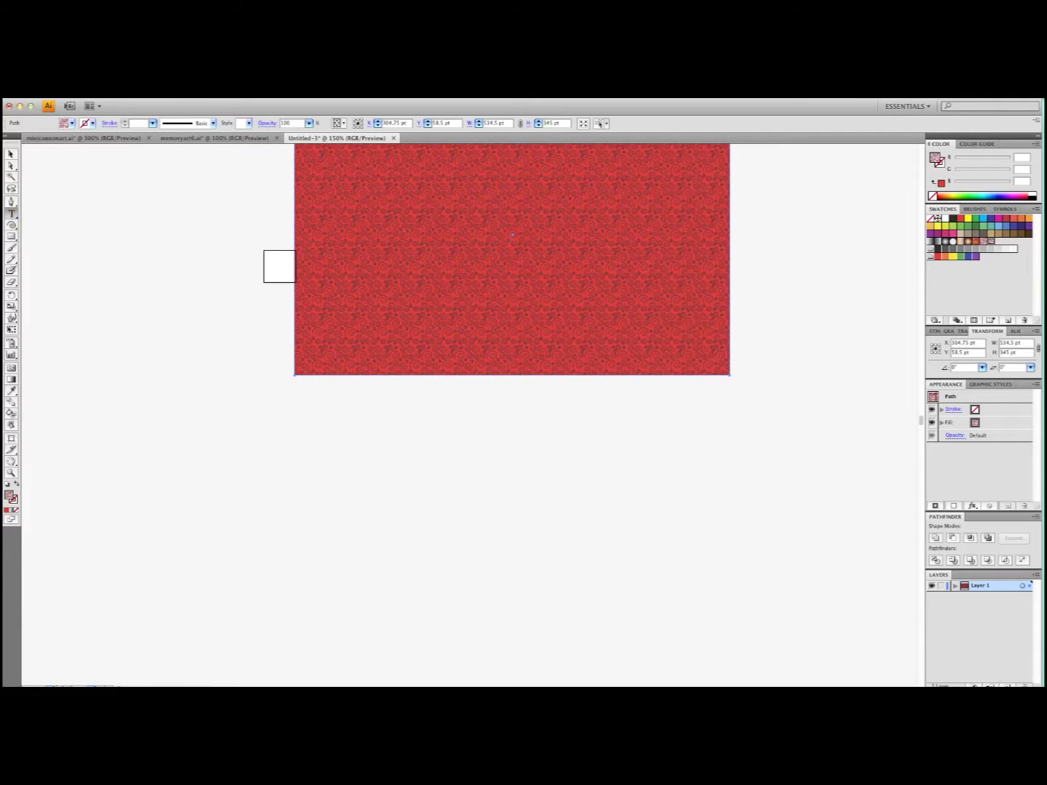
# Add the text GSHELPER.COM below the large rectangle, enlarge it proportionally to about 953 pt wide, and centre it roughly beneath the rectangle.
pyautogui.click(334, 497)
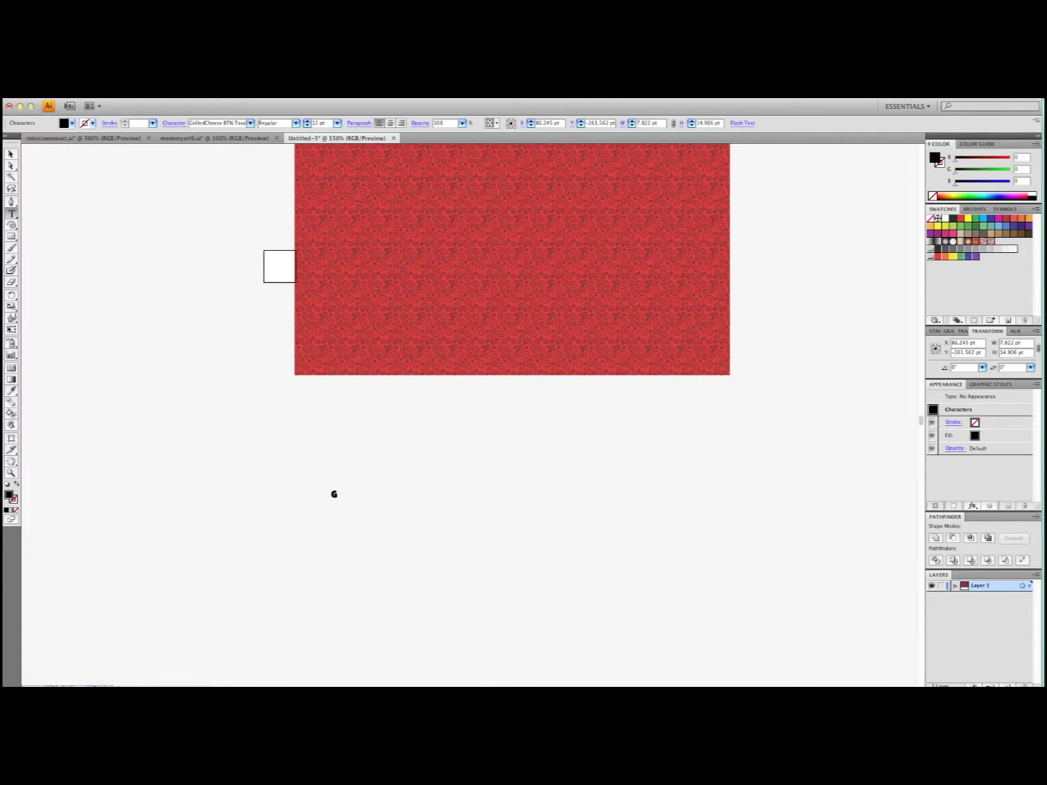
pyautogui.write('COM')
pyautogui.press('Escape')
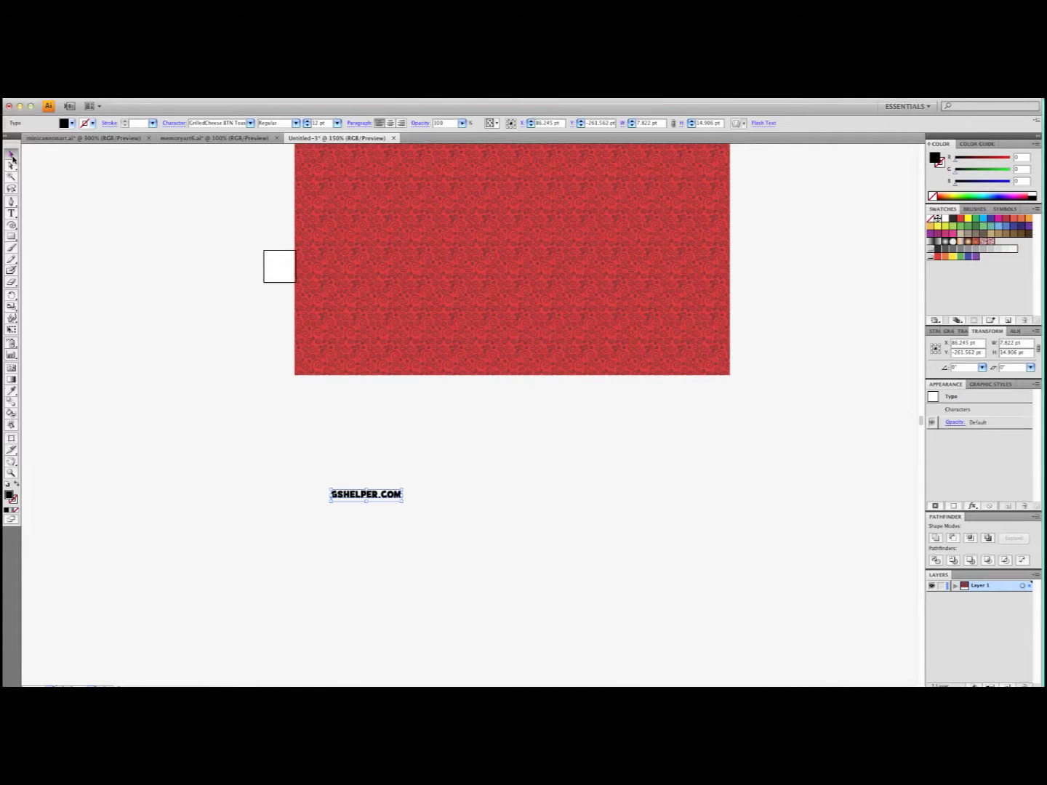
pyautogui.moveTo(404, 489); pyautogui.dragTo(754, 356)
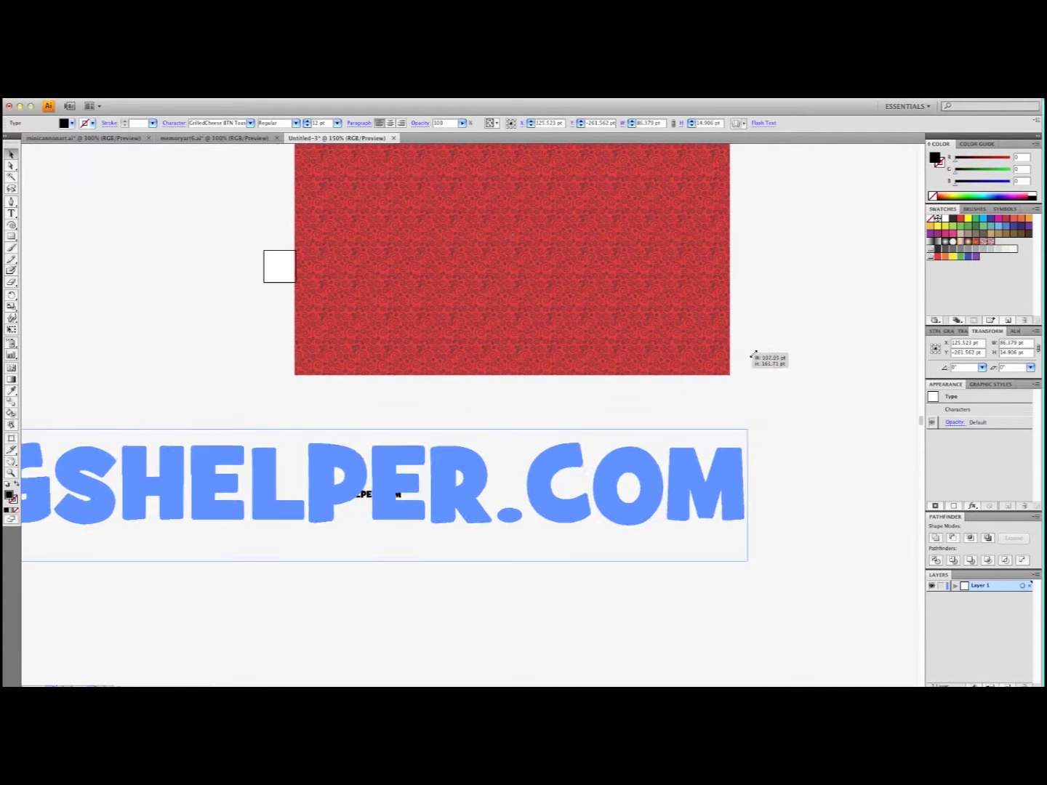
pyautogui.moveTo(430, 501); pyautogui.dragTo(559, 501)
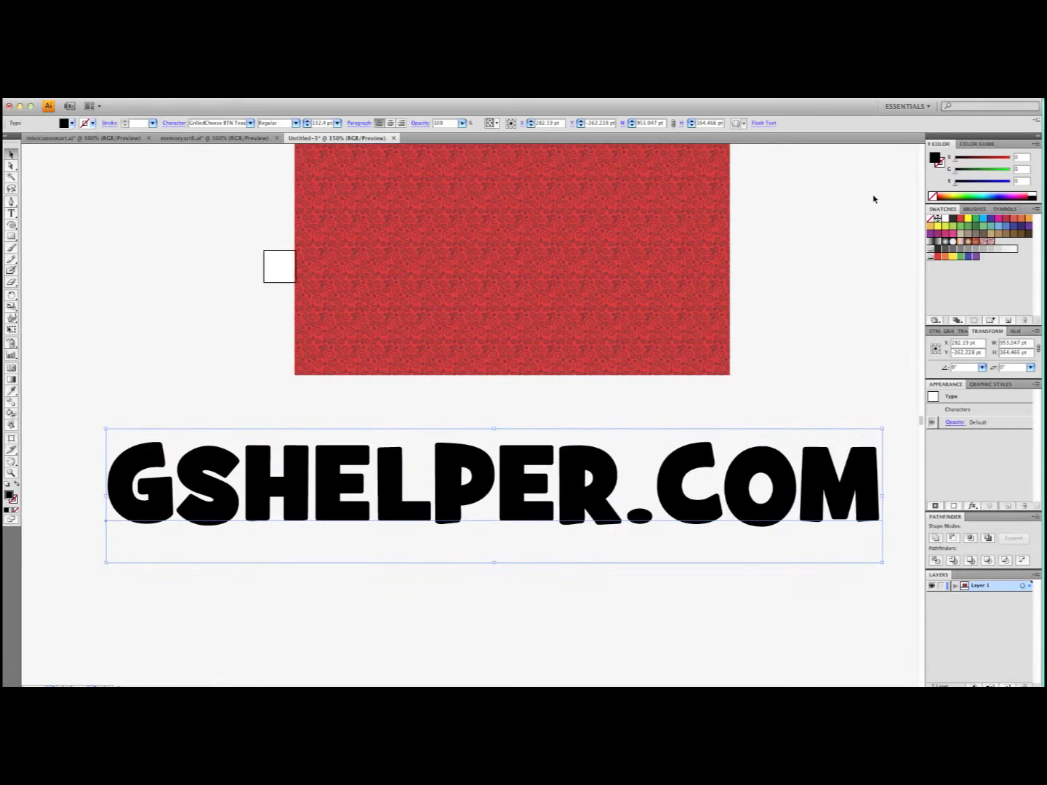
# Give the GSHELPER.COM text a plain red fill, replace that with the spiral pattern swatch, and deselect the text.
pyautogui.click(959, 219)
pyautogui.press('super+shift+b')
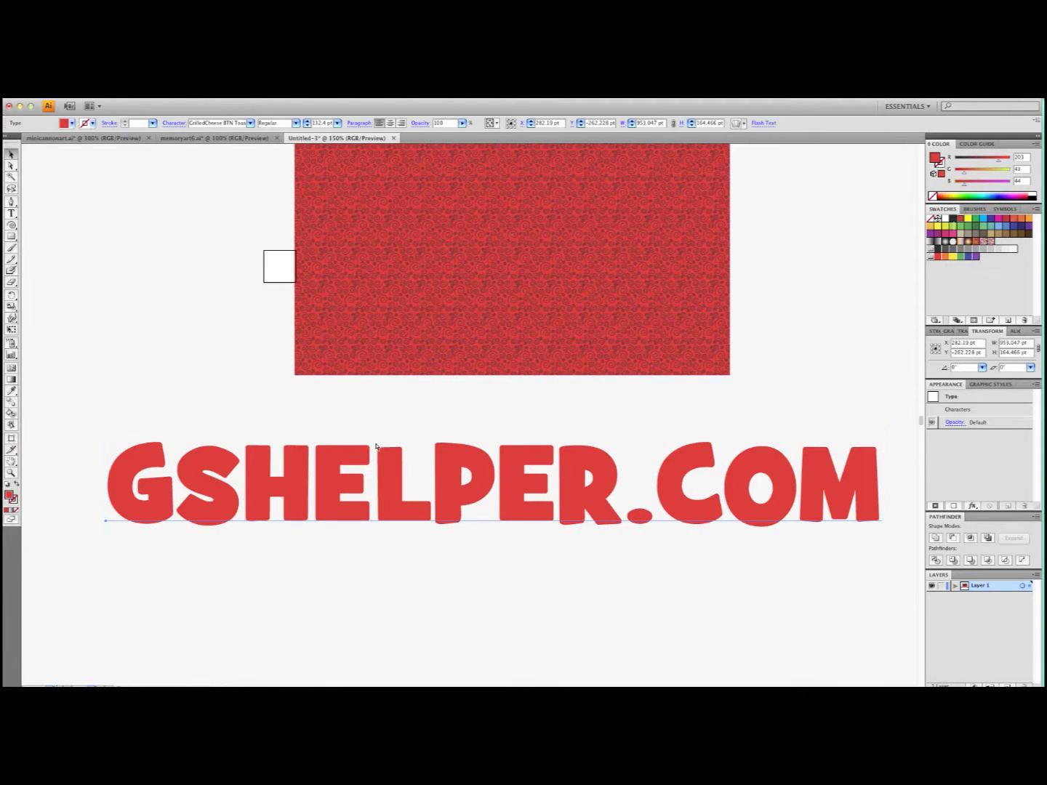
pyautogui.press('super+shift+b')
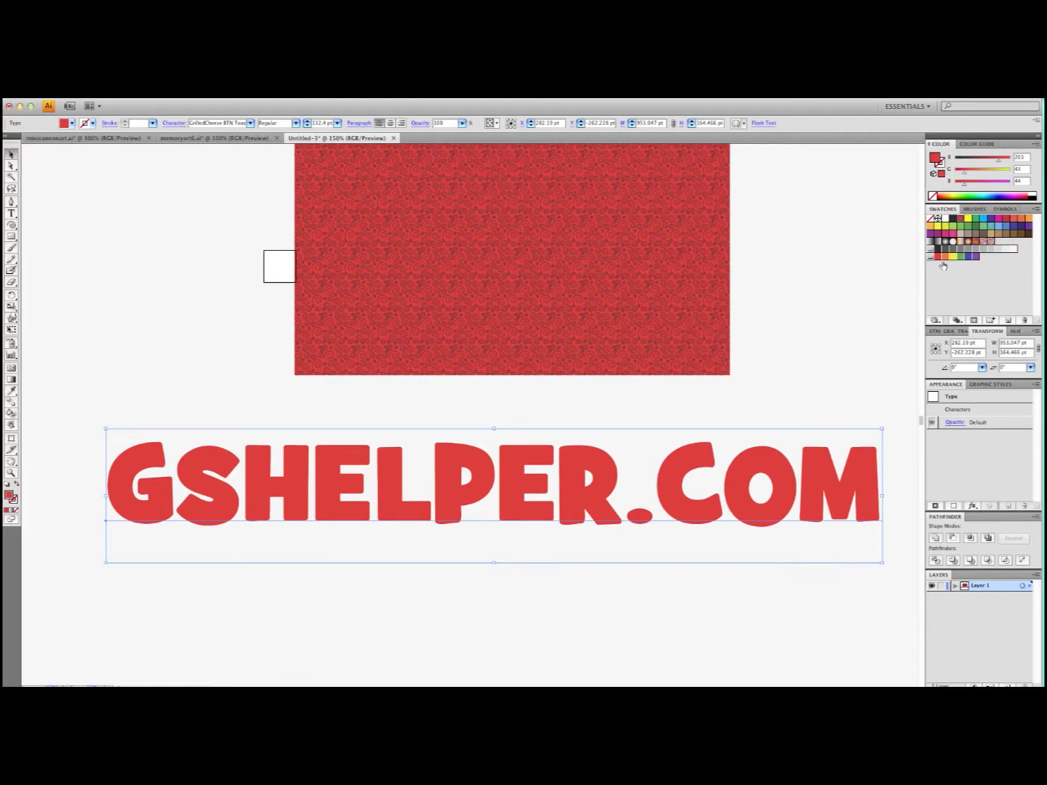
pyautogui.click(989, 243)
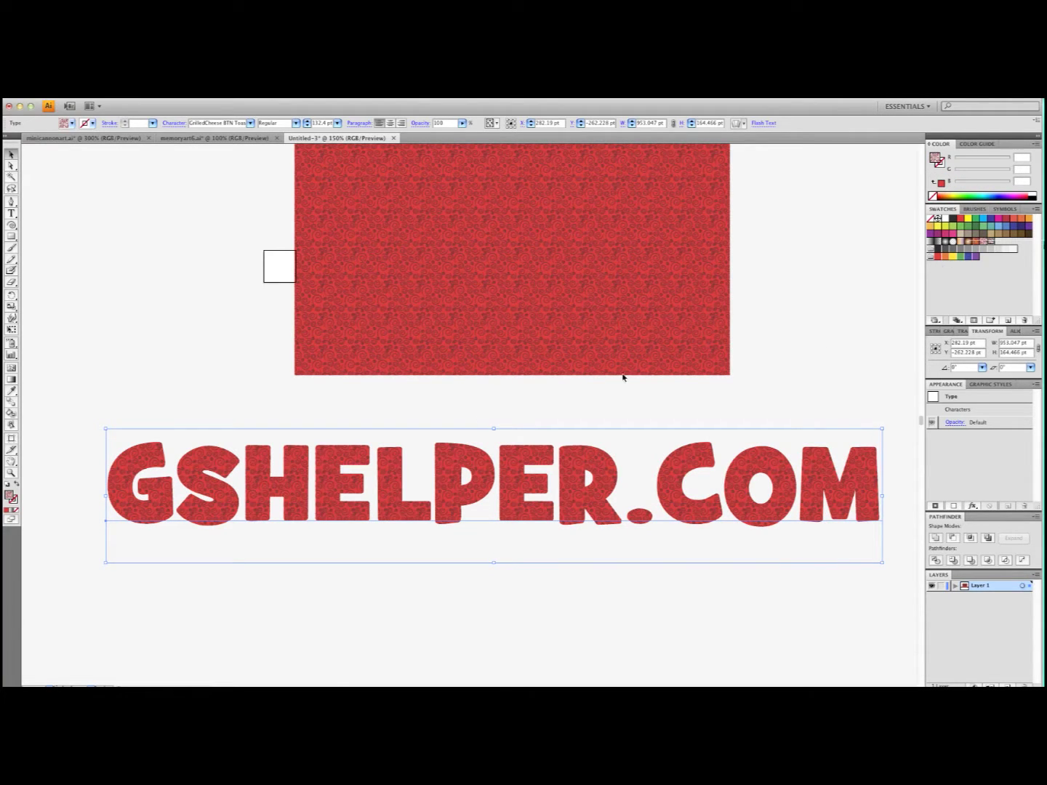
pyautogui.click(80, 215)
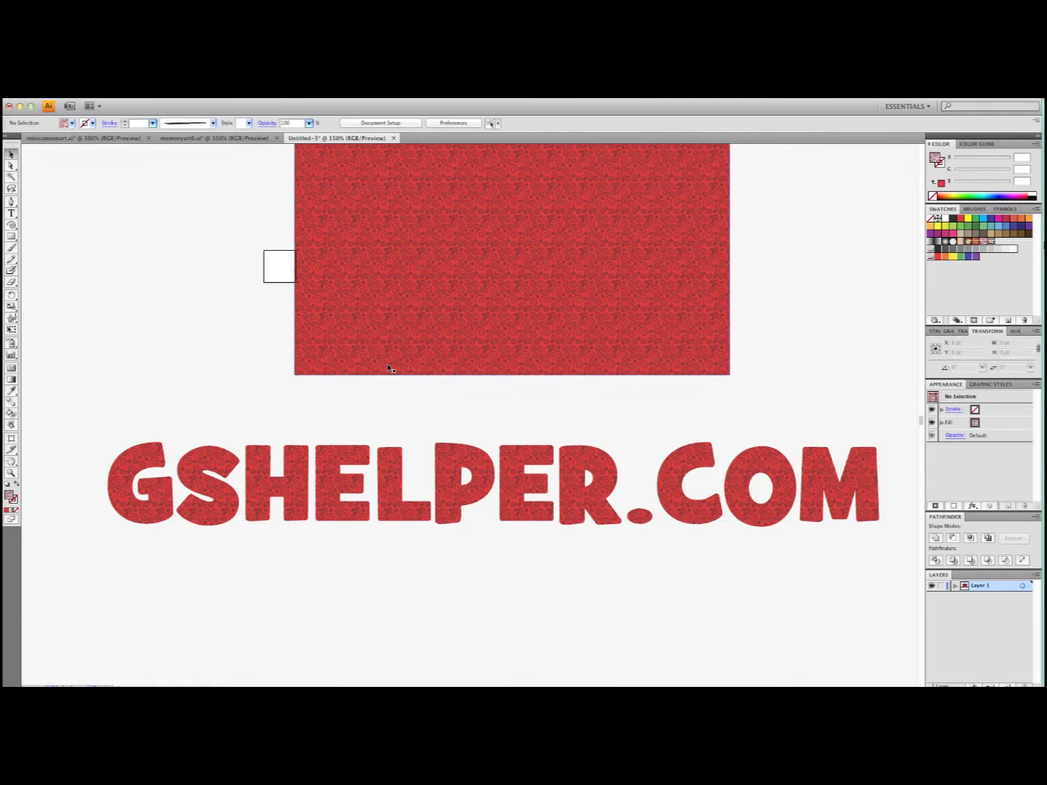